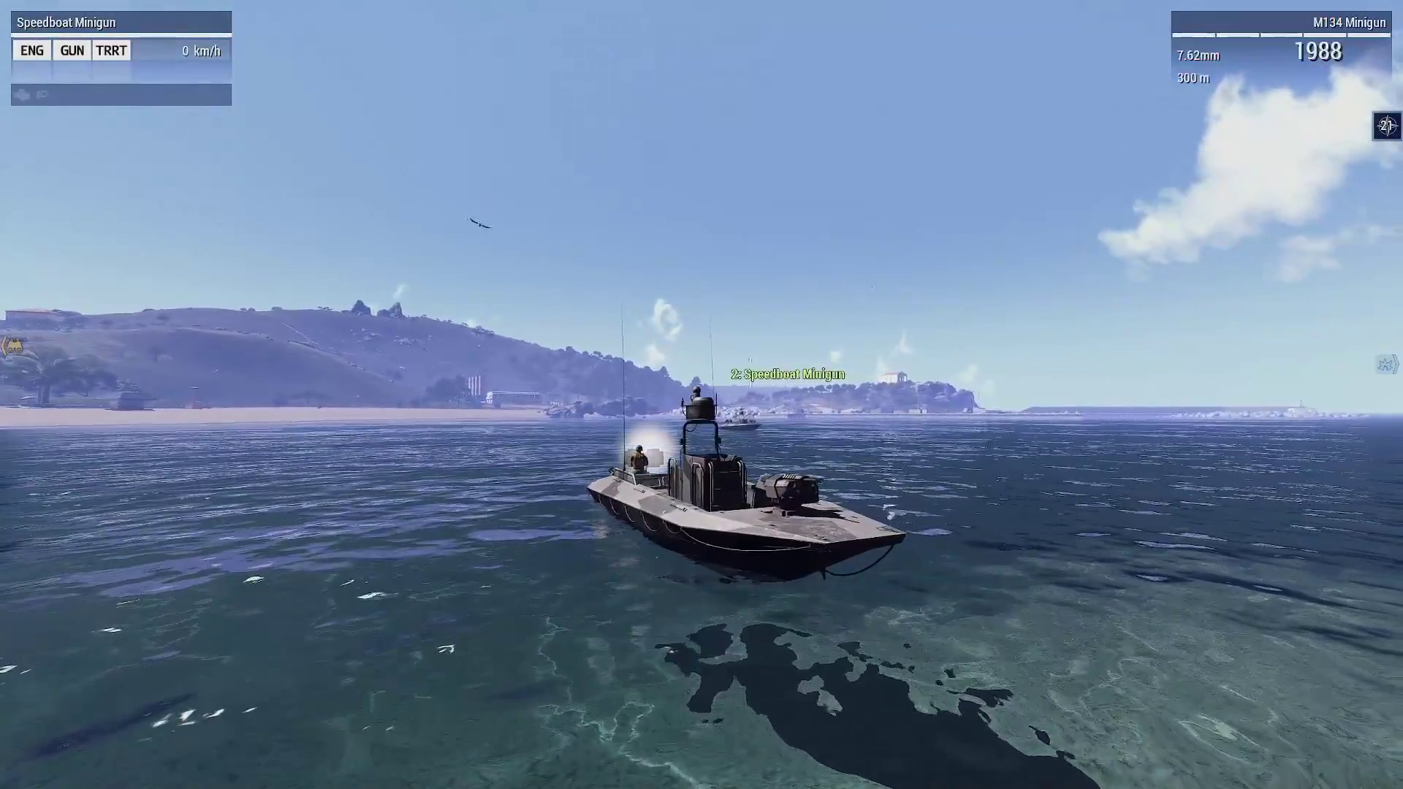
key(m)
scroll(702, 394, up, 5)
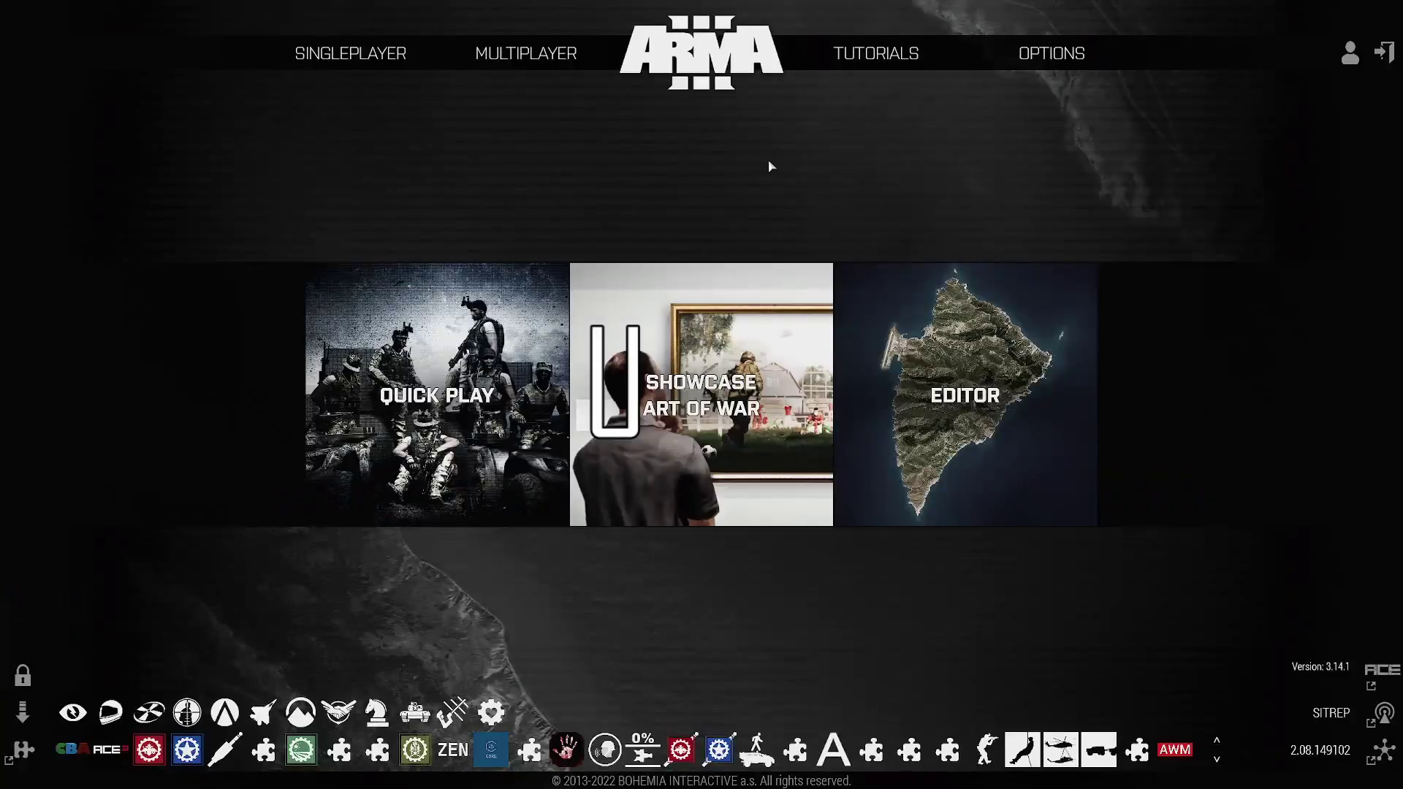
- Host an Internet server with UPnP enabled, using the Zeus 4+1 Bootcamp mission on Altis
mouse_move(532, 66)
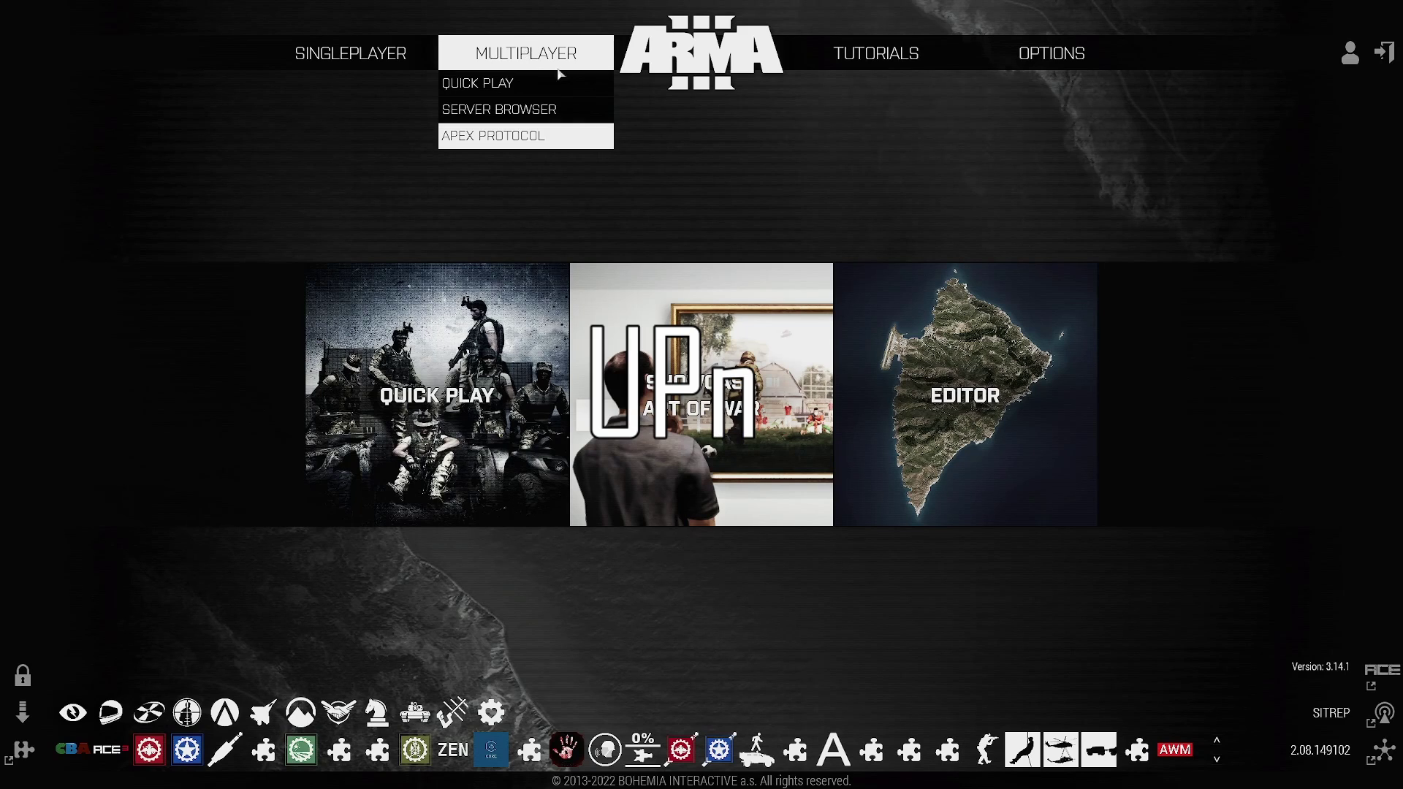
click(601, 116)
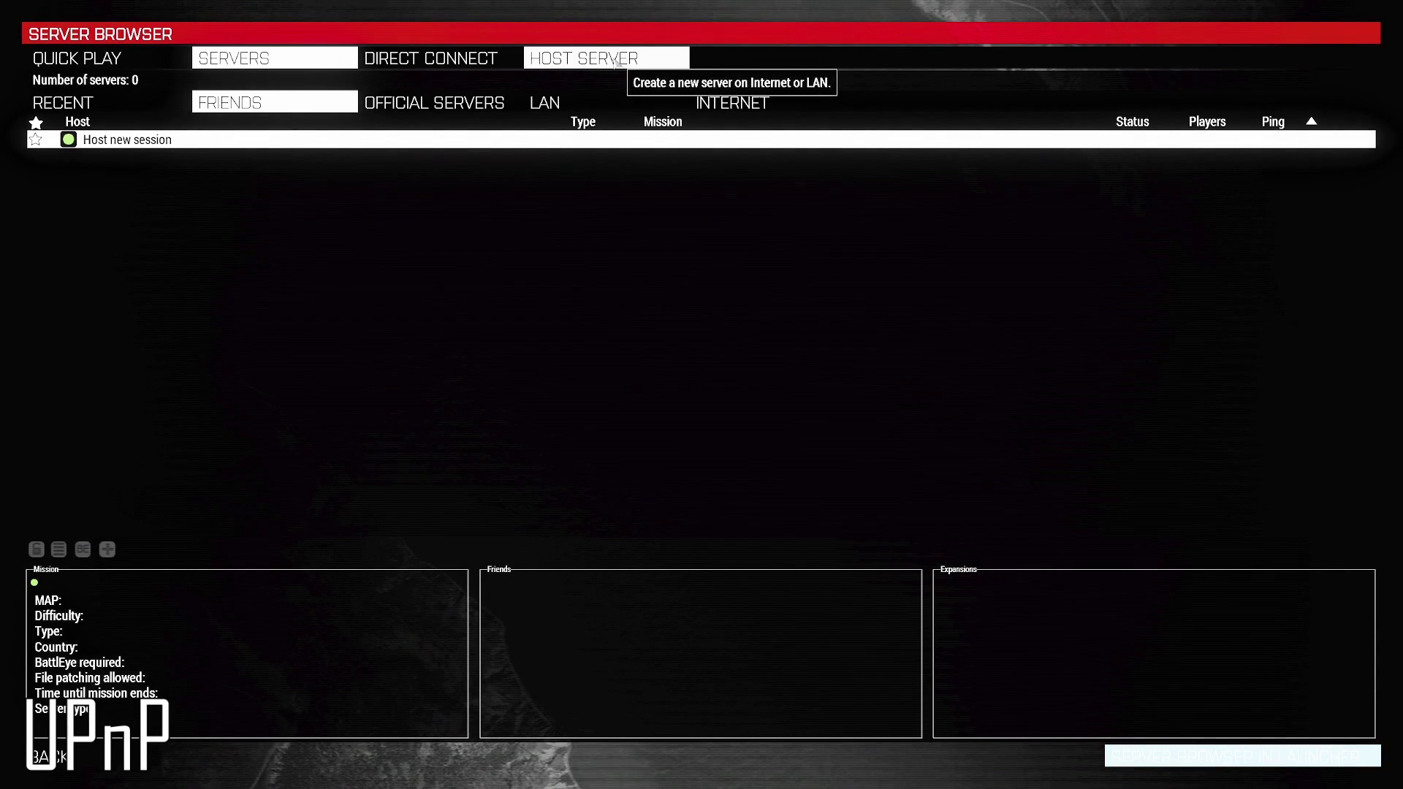
click(673, 62)
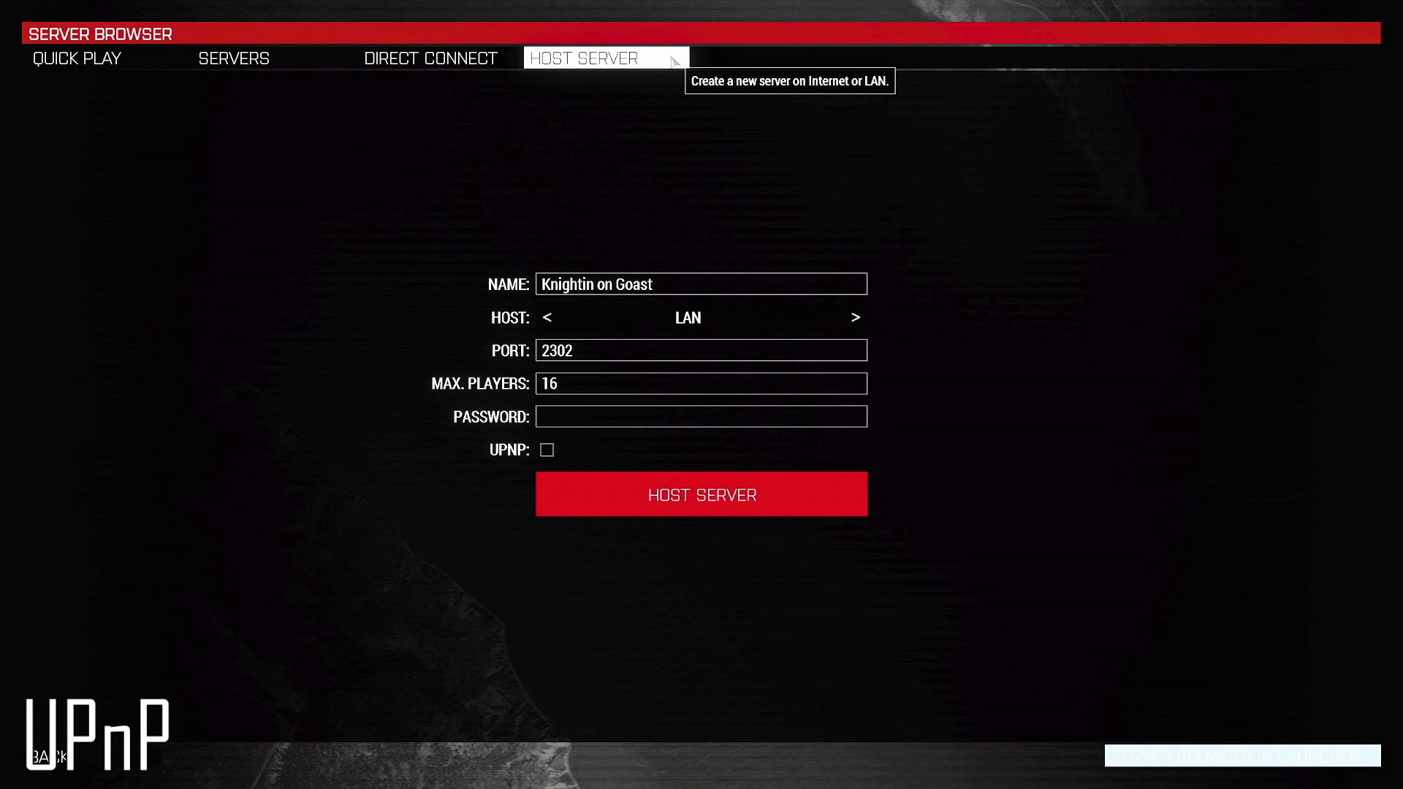
click(855, 317)
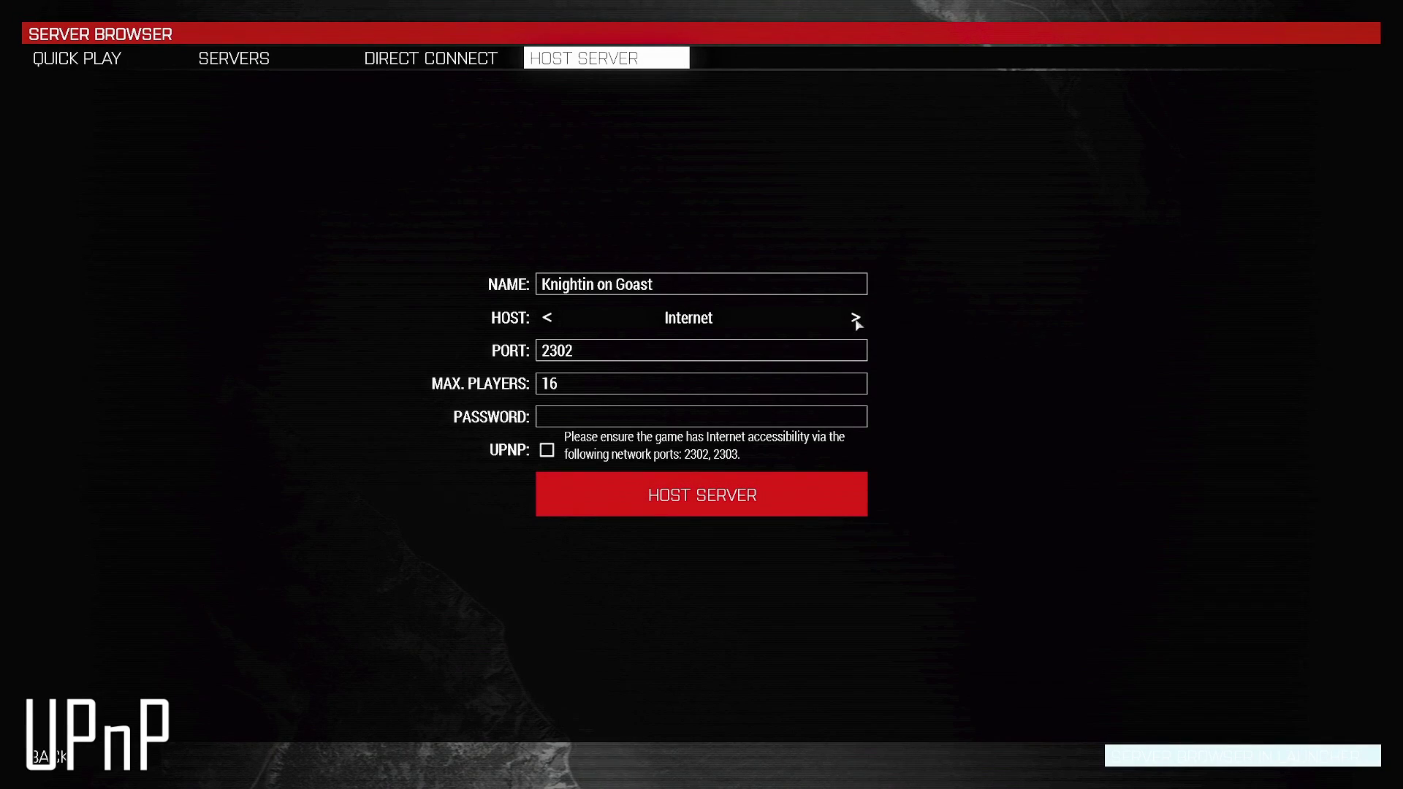
click(575, 453)
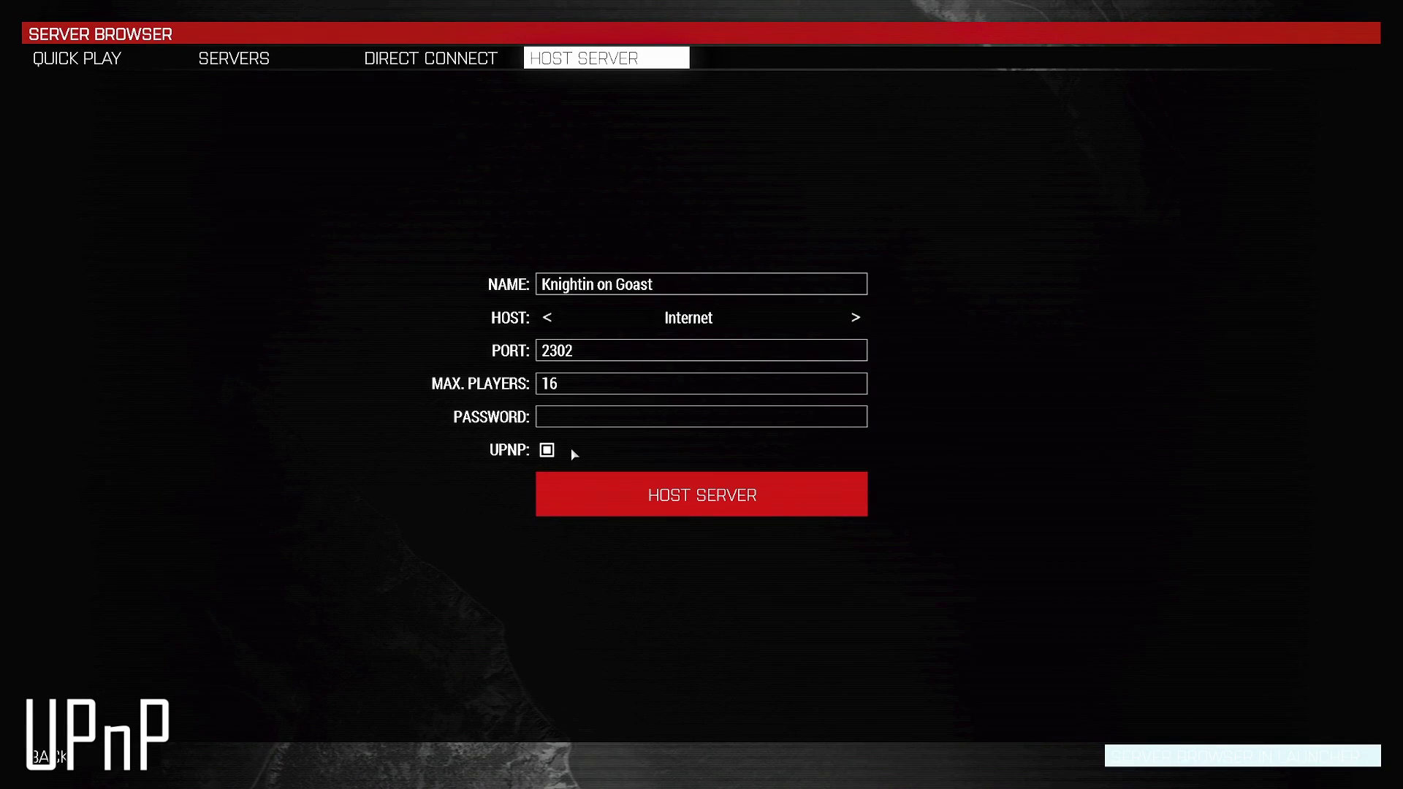
click(833, 509)
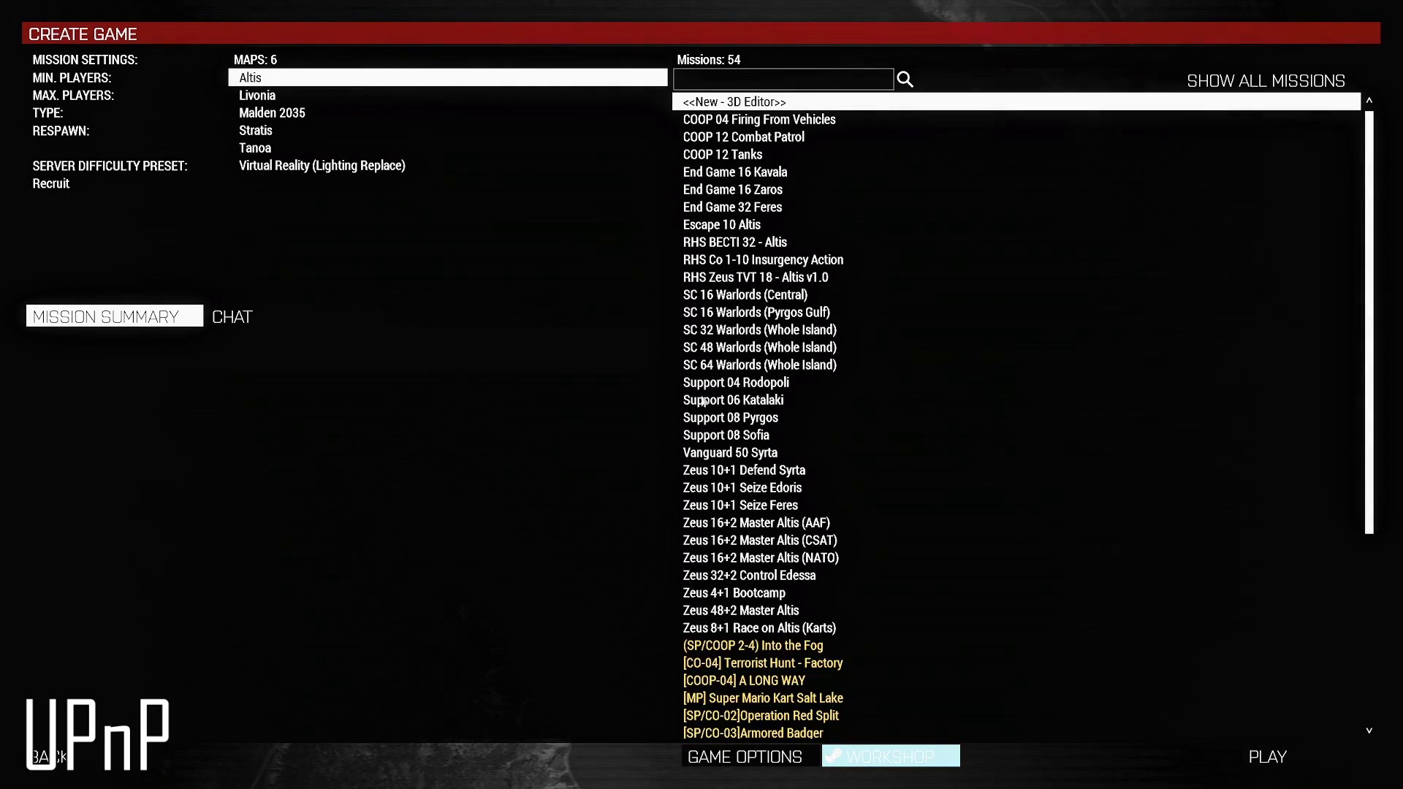
click(747, 593)
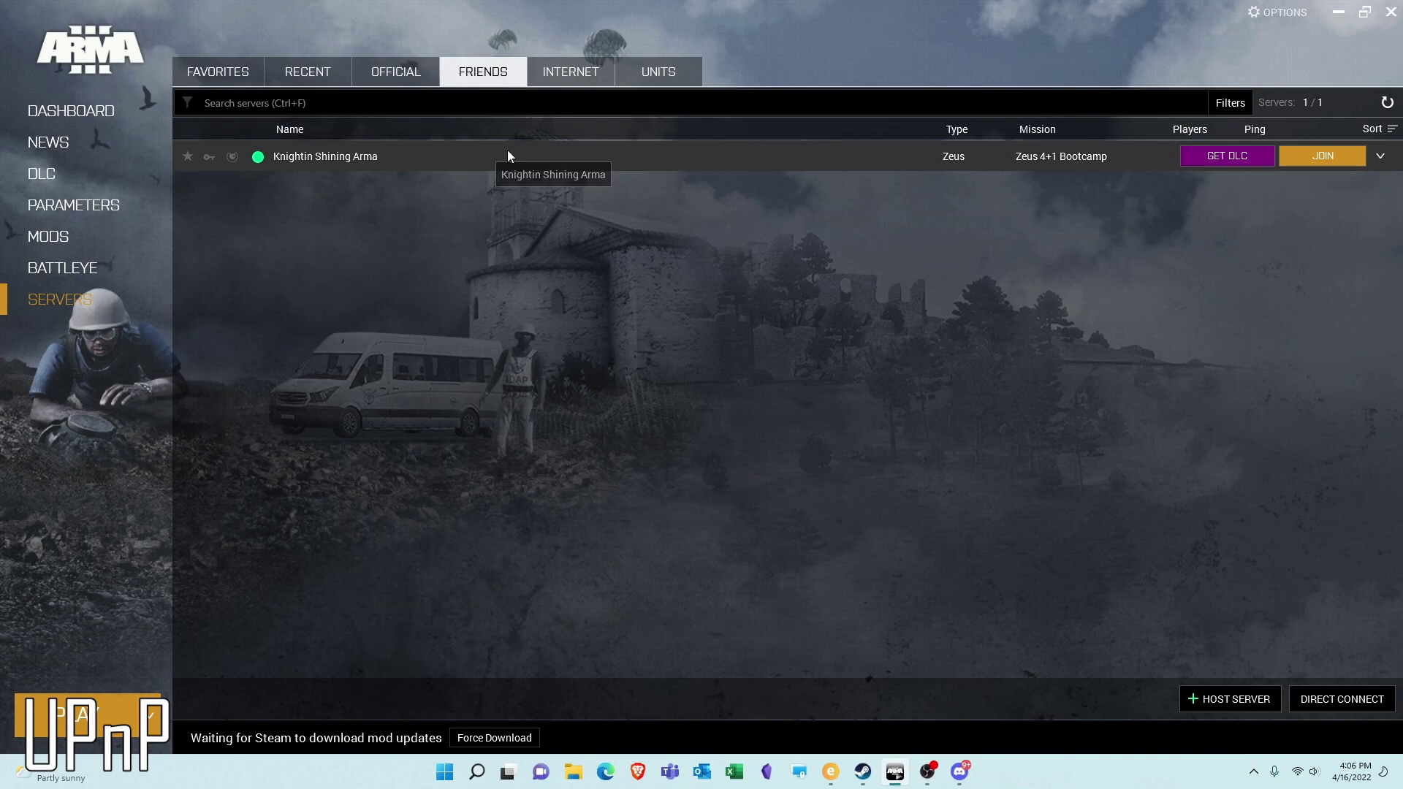
- Expand the Knightin Shining Arma server's details in the launcher and join it with its DLC and mod setup applied
click(1380, 156)
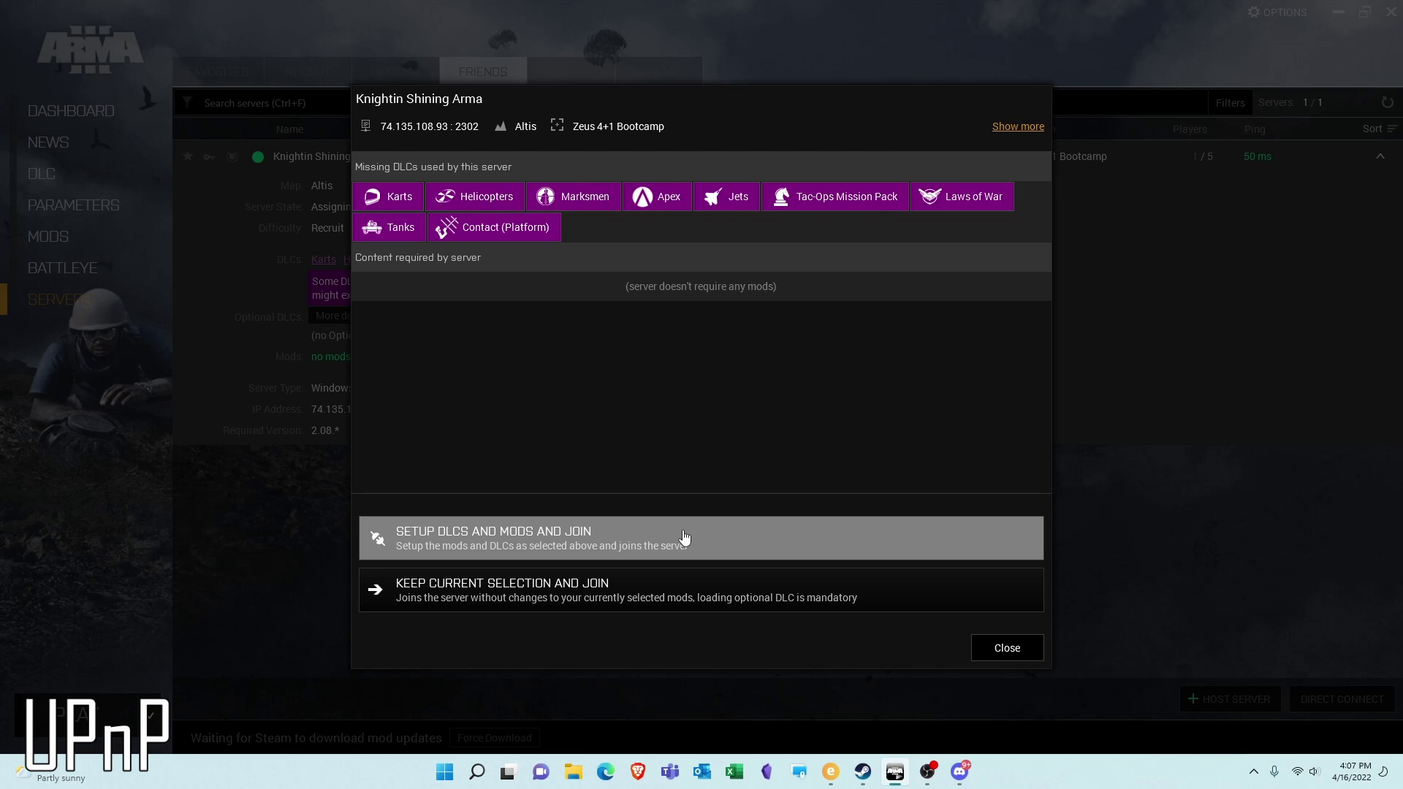
click(683, 535)
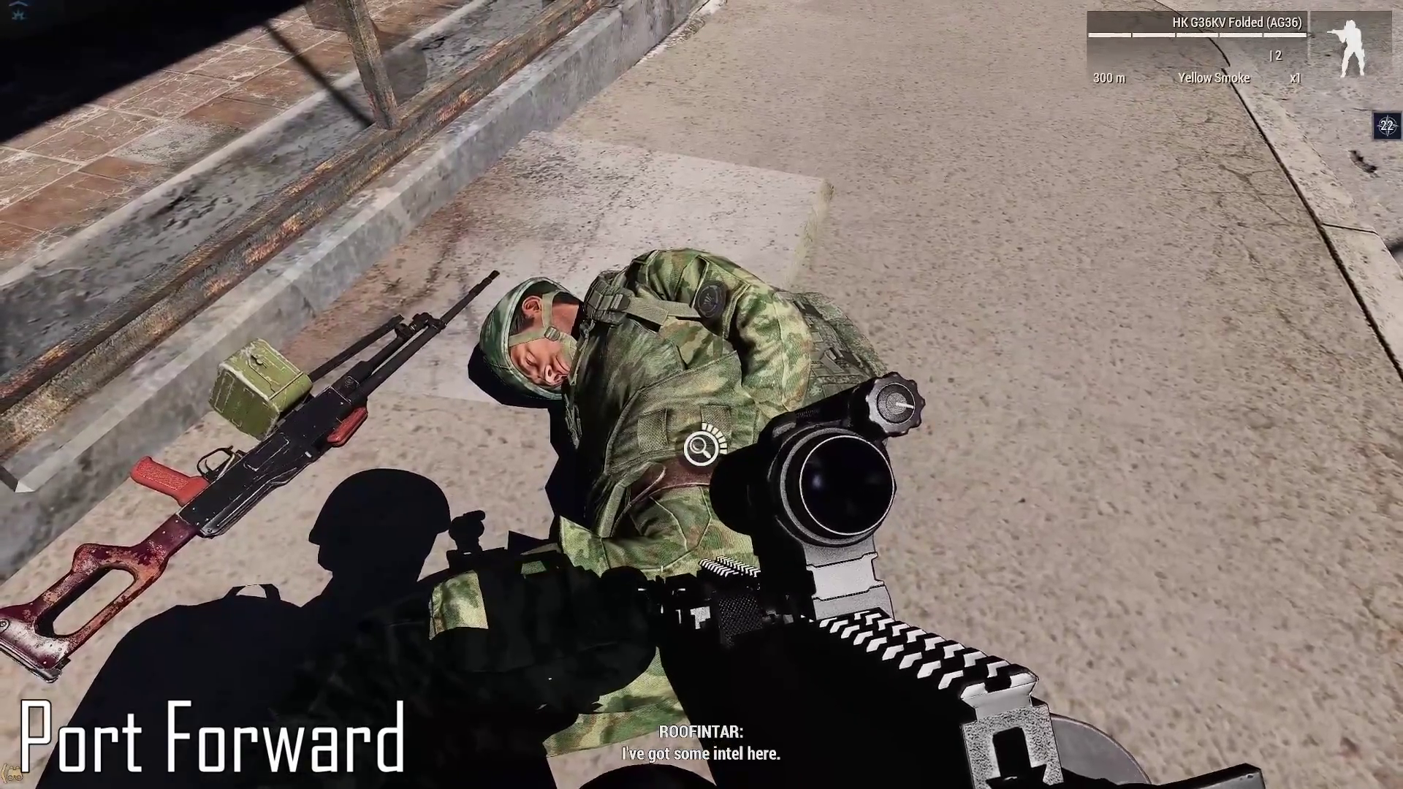
key(m)
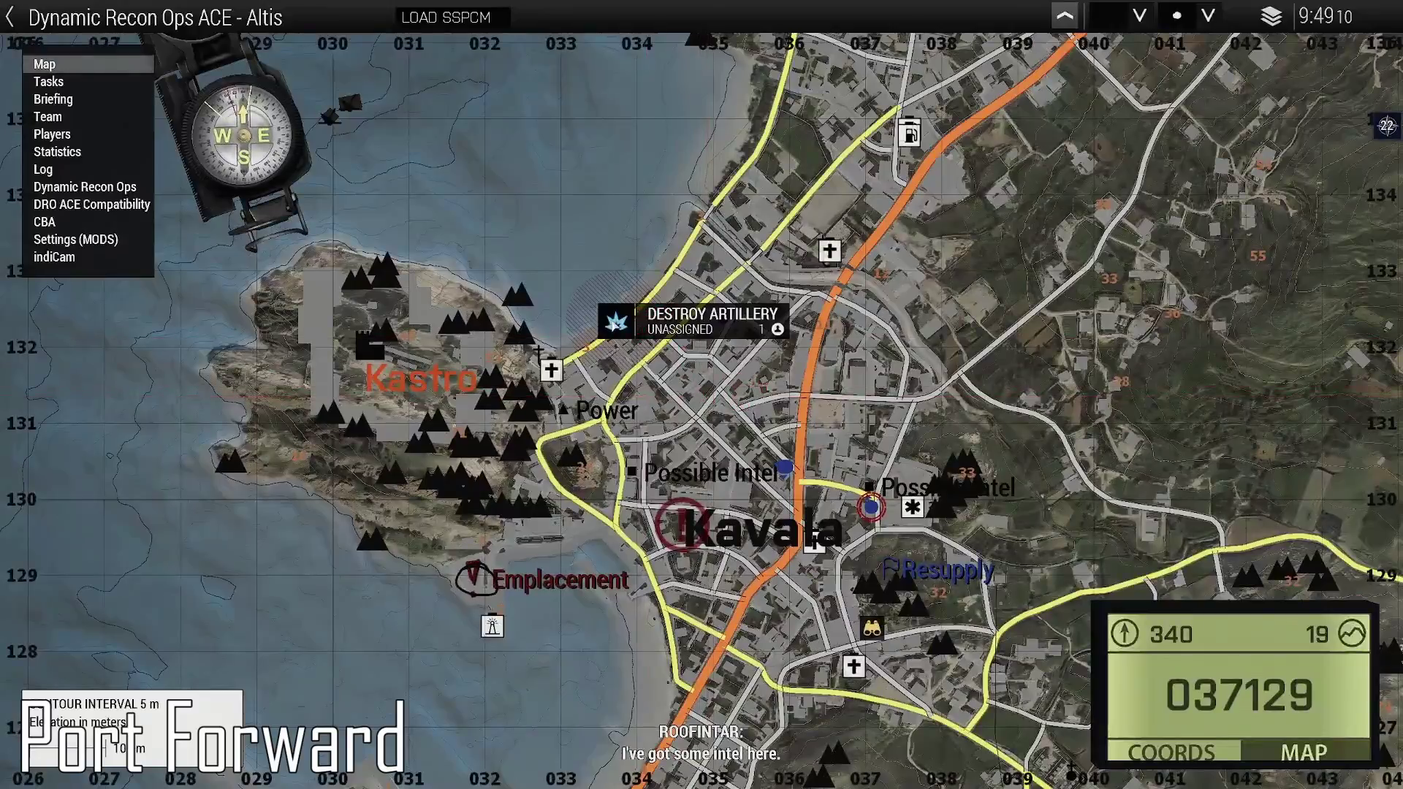
key(m)
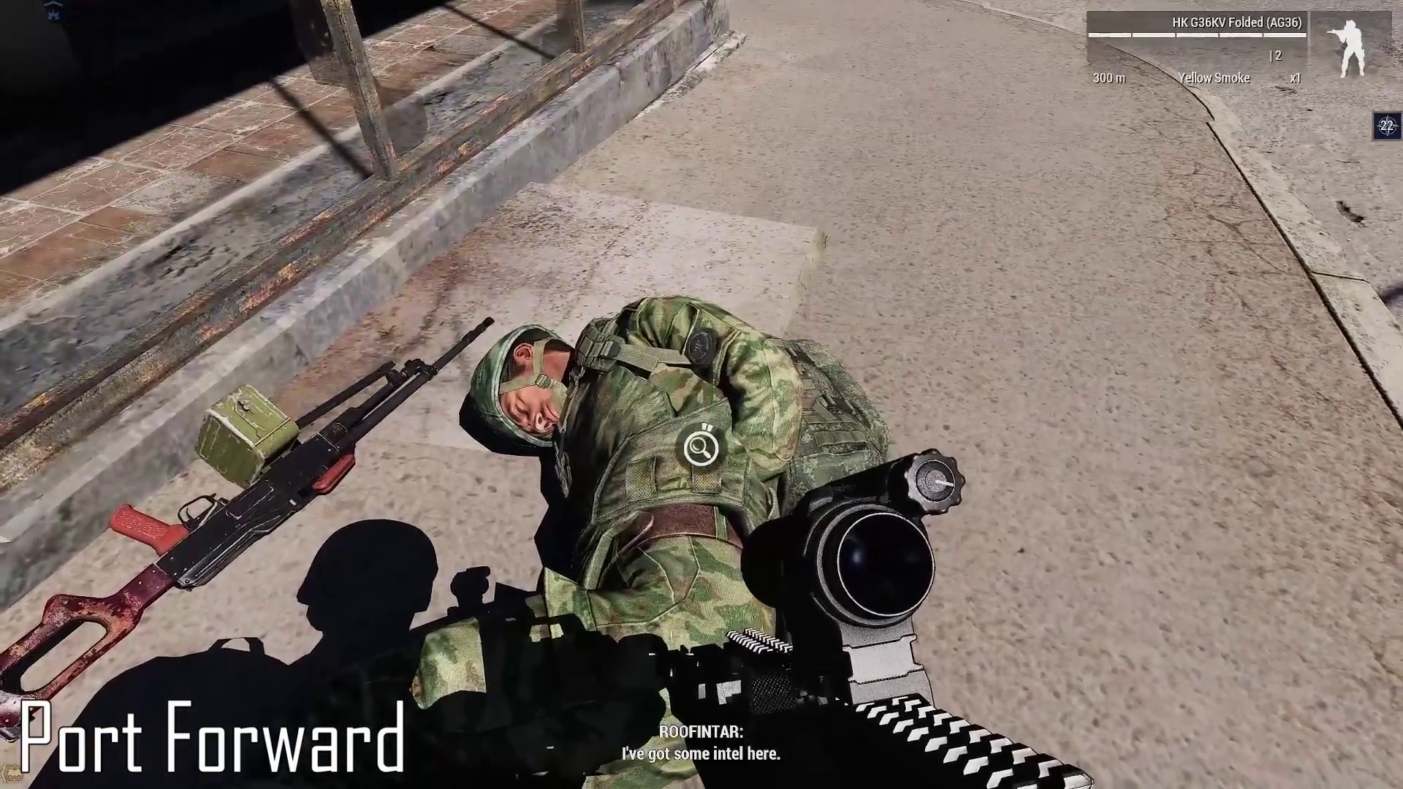
key(space)
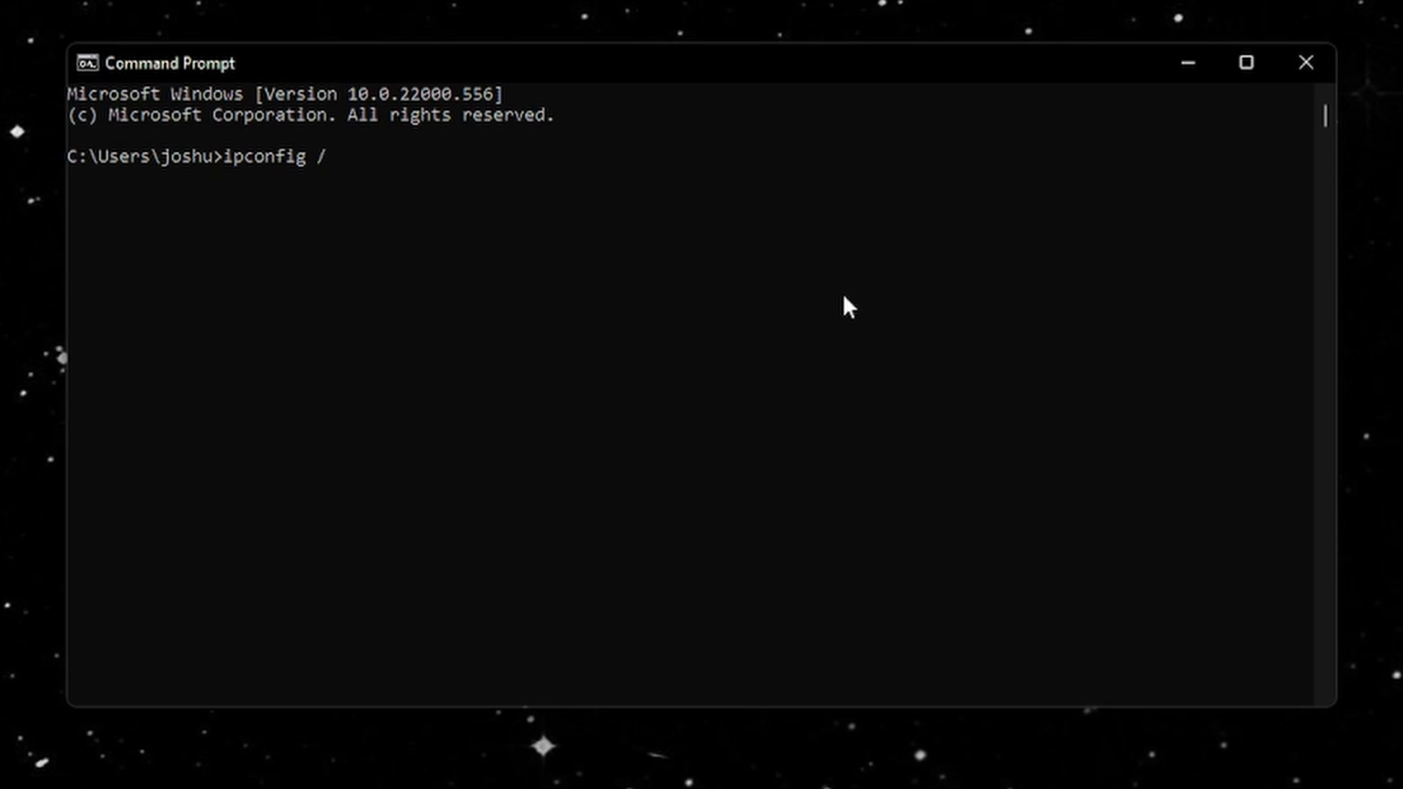
- Run ipconfig /all in Command Prompt and highlight the Wi-Fi adapter's IPv4 address, subnet mask, default gateway and DNS server lines
text(l)
key(Return)
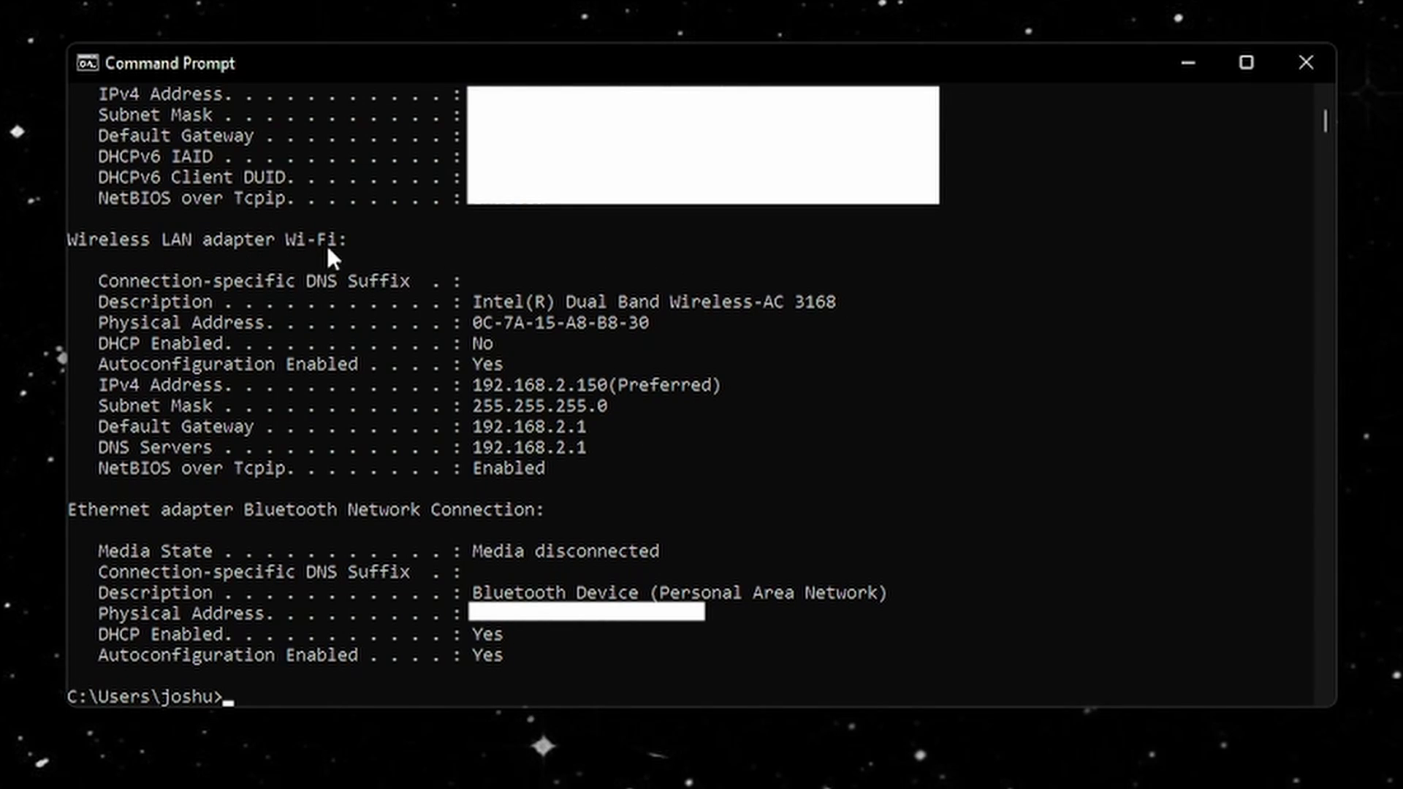
drag(347, 242, 67, 241)
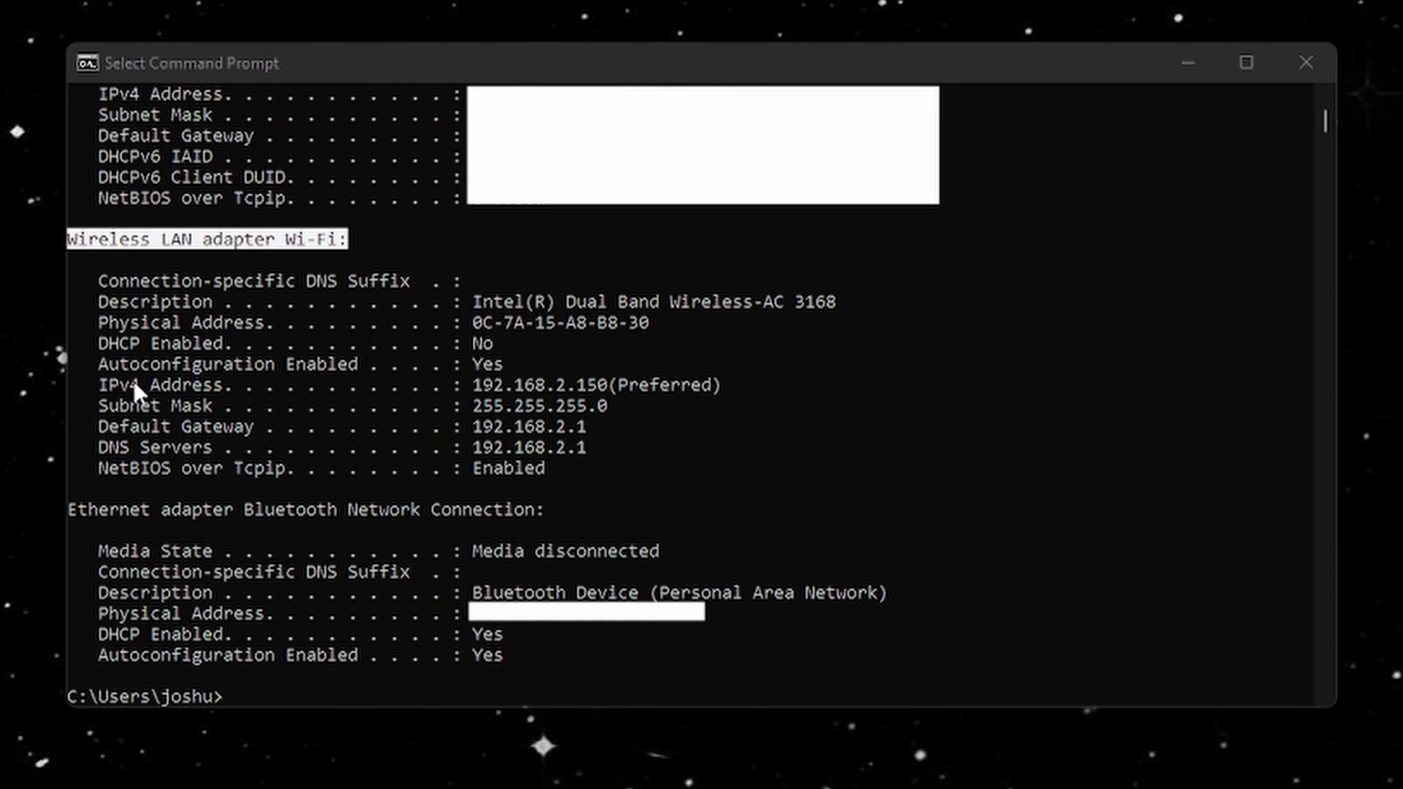
drag(92, 386, 1179, 449)
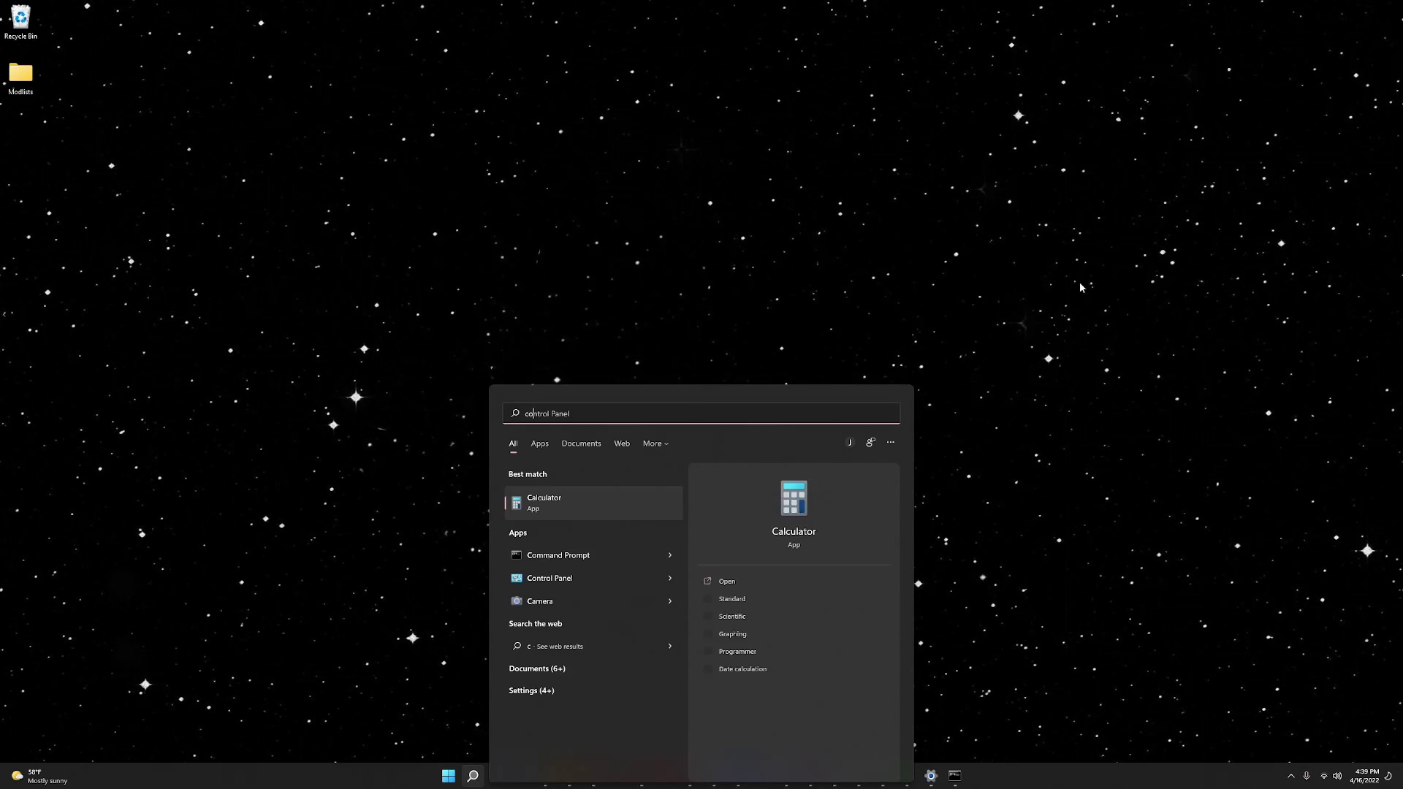
- Open Control Panel and go through Network and Internet to the Network Connections list
text(control)
key(Return)
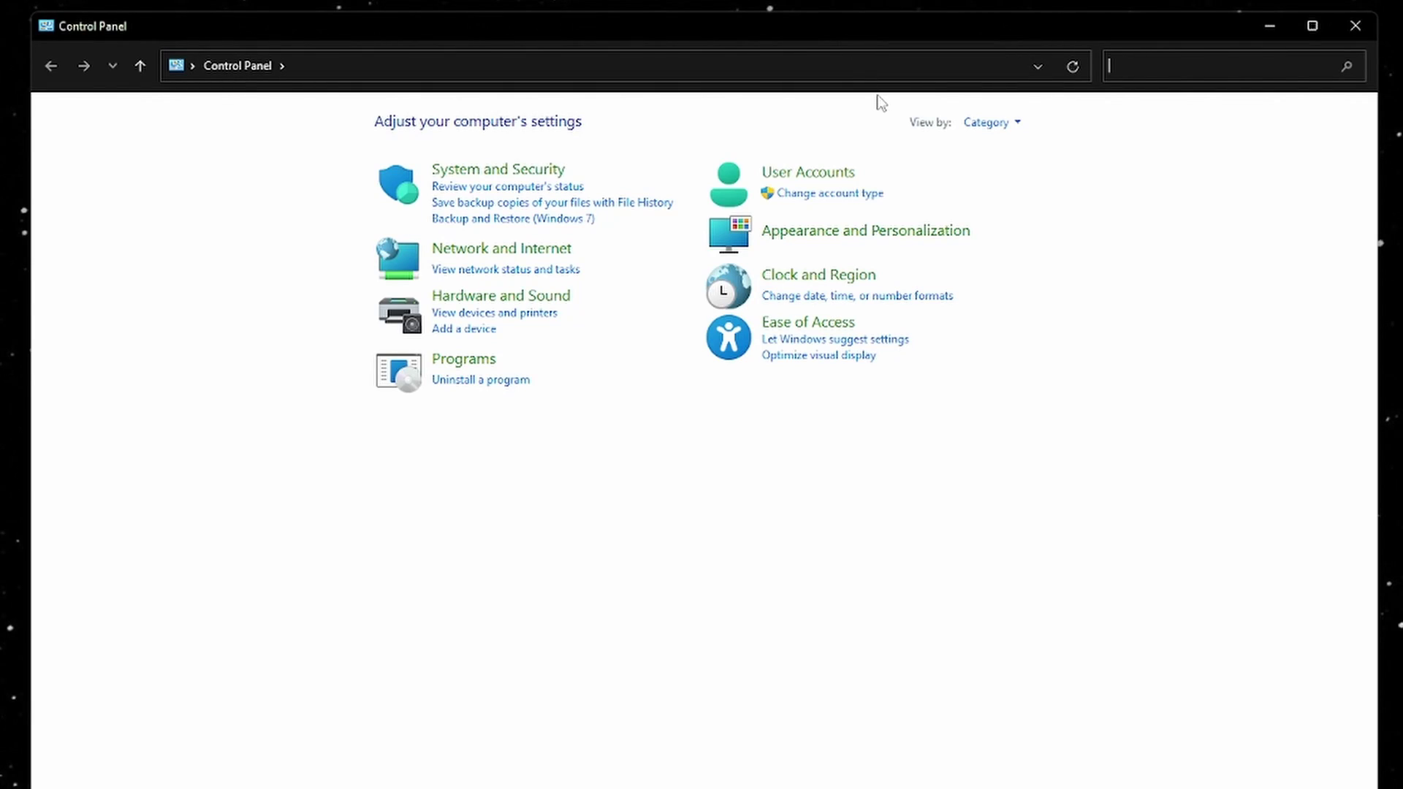
click(541, 252)
click(414, 127)
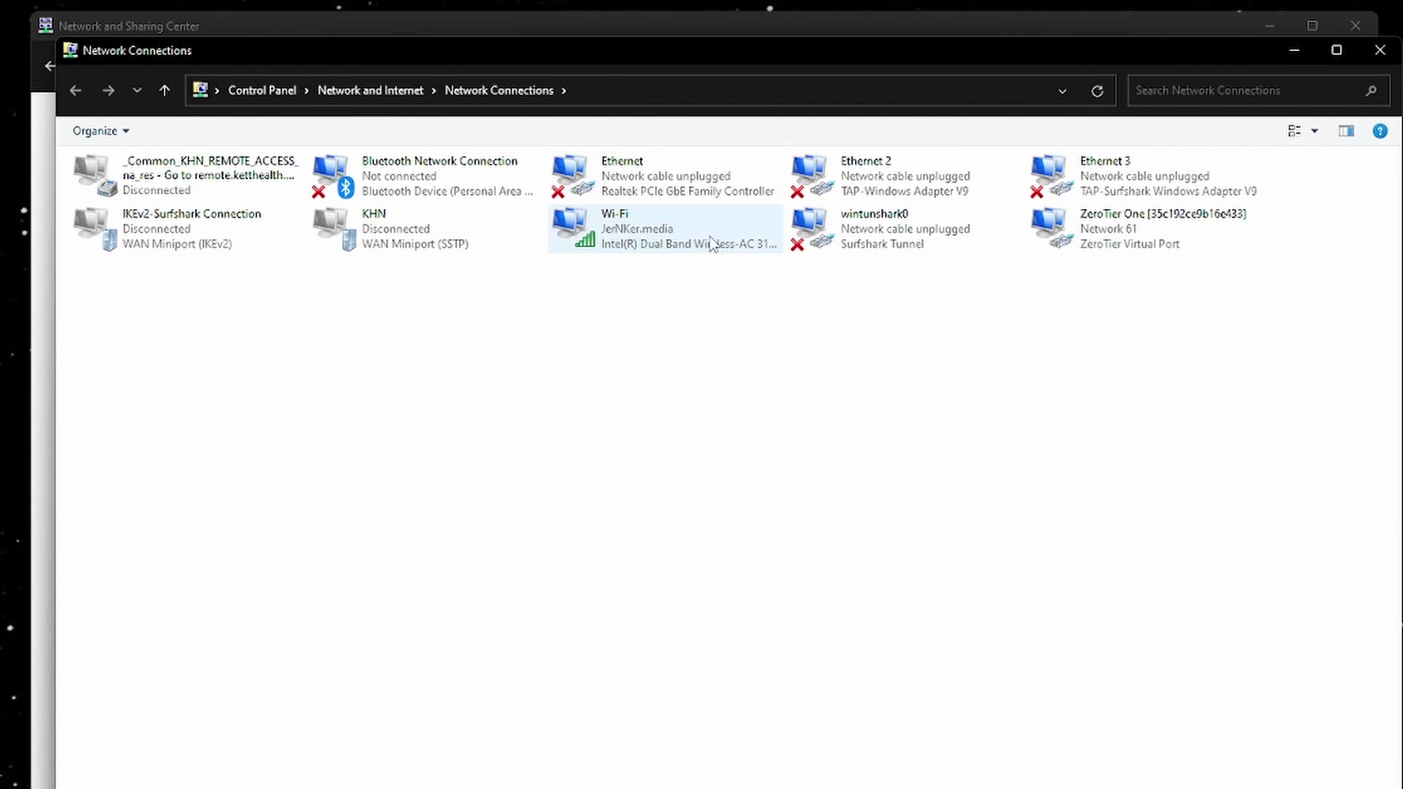
- Open the Internet Protocol Version 4 (TCP/IPv4) properties of the Wi-Fi adapter
right_click(740, 228)
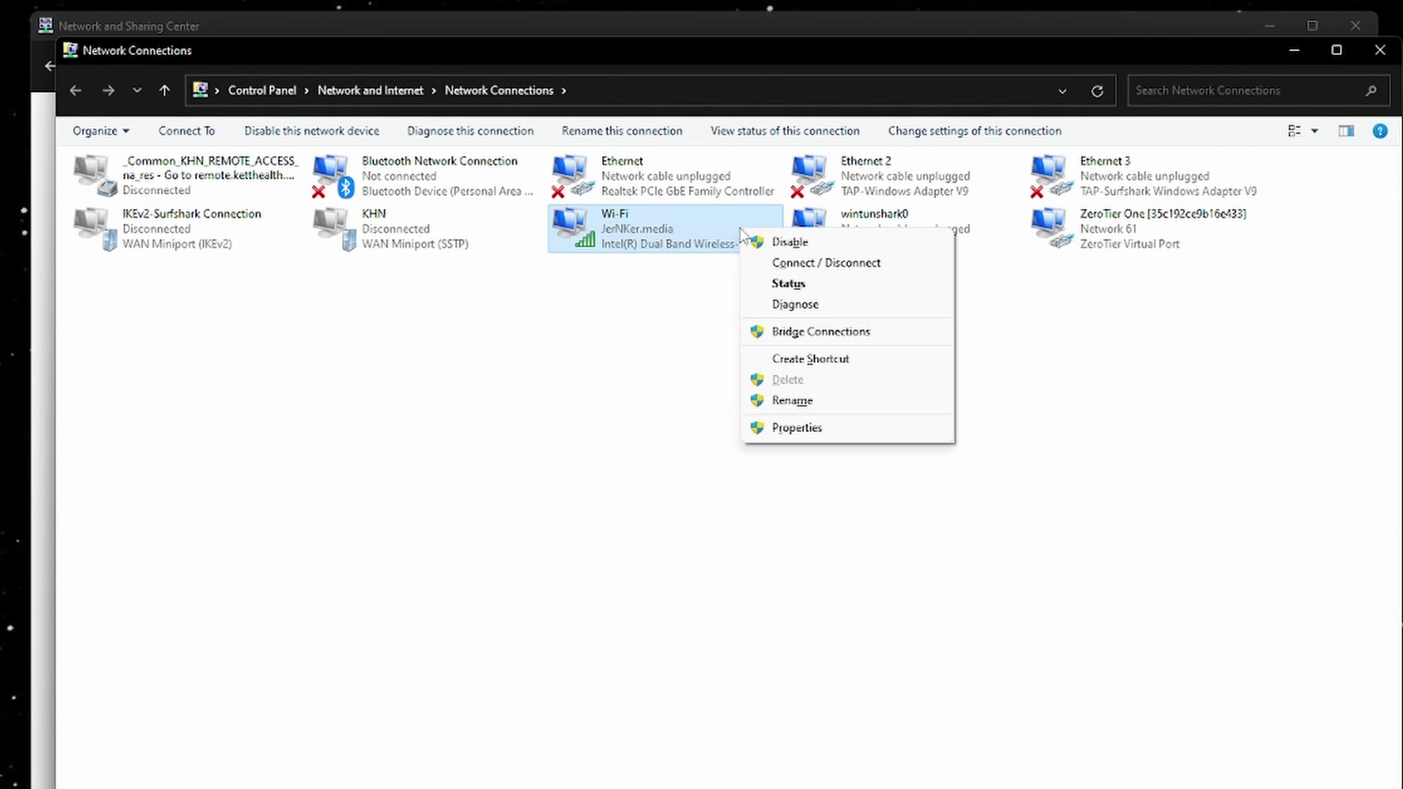
click(826, 430)
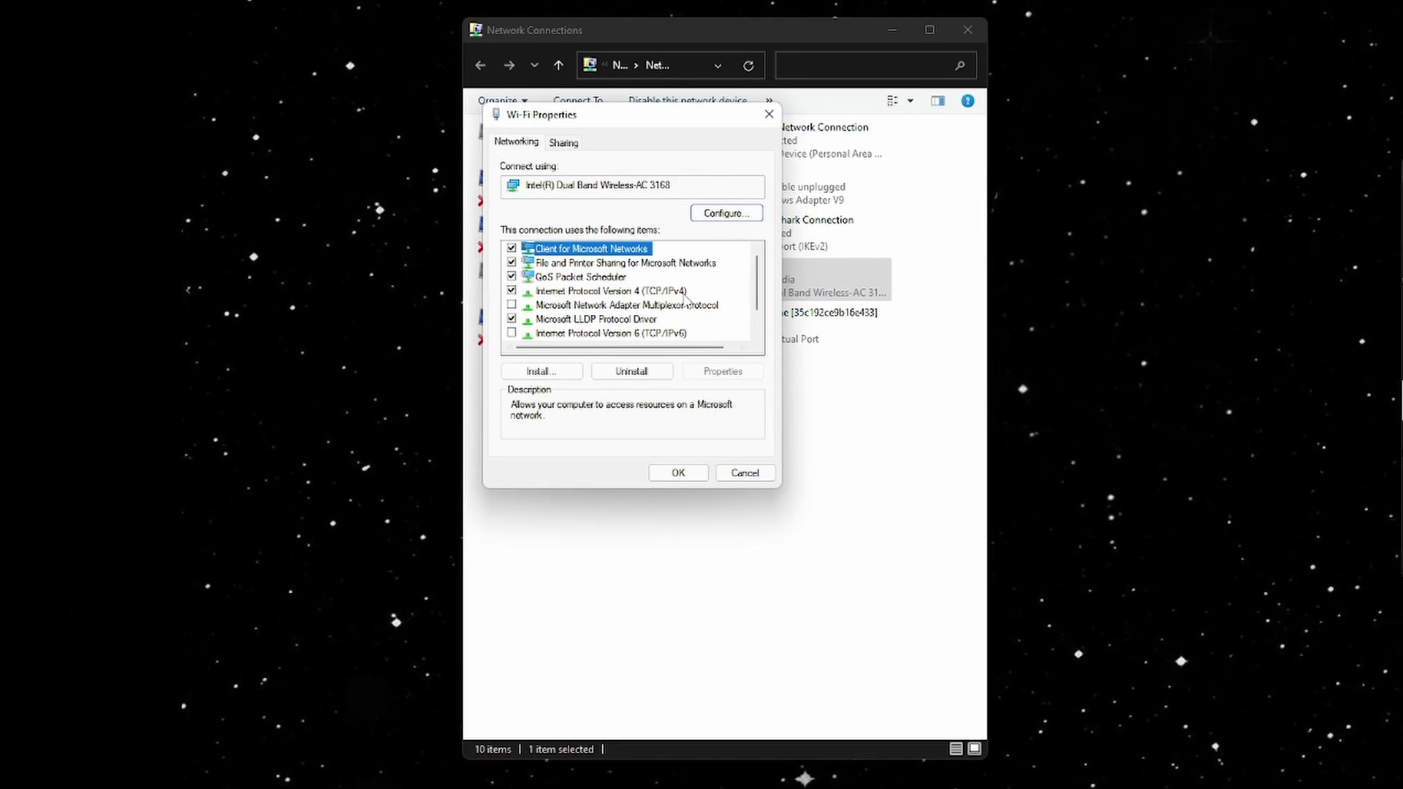
click(610, 292)
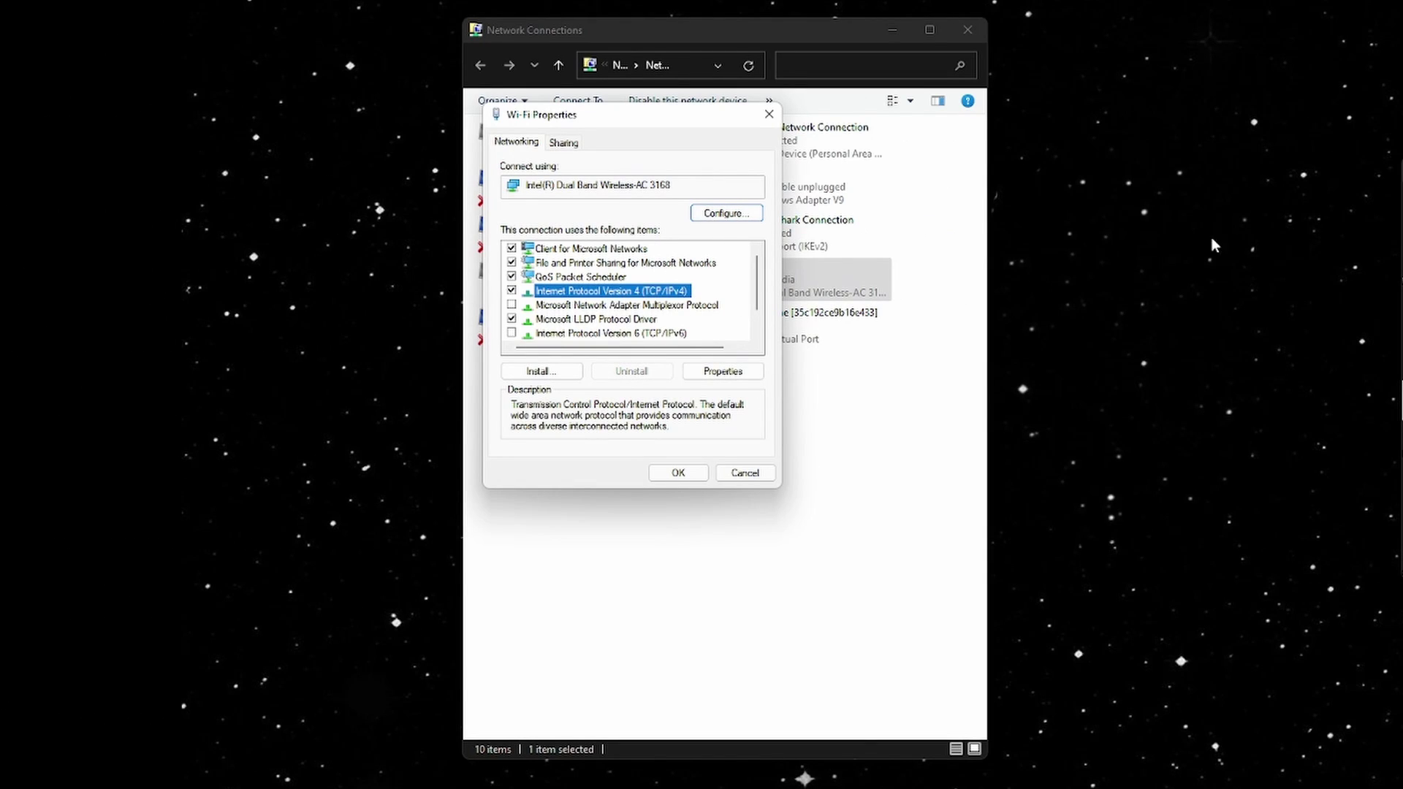
click(723, 372)
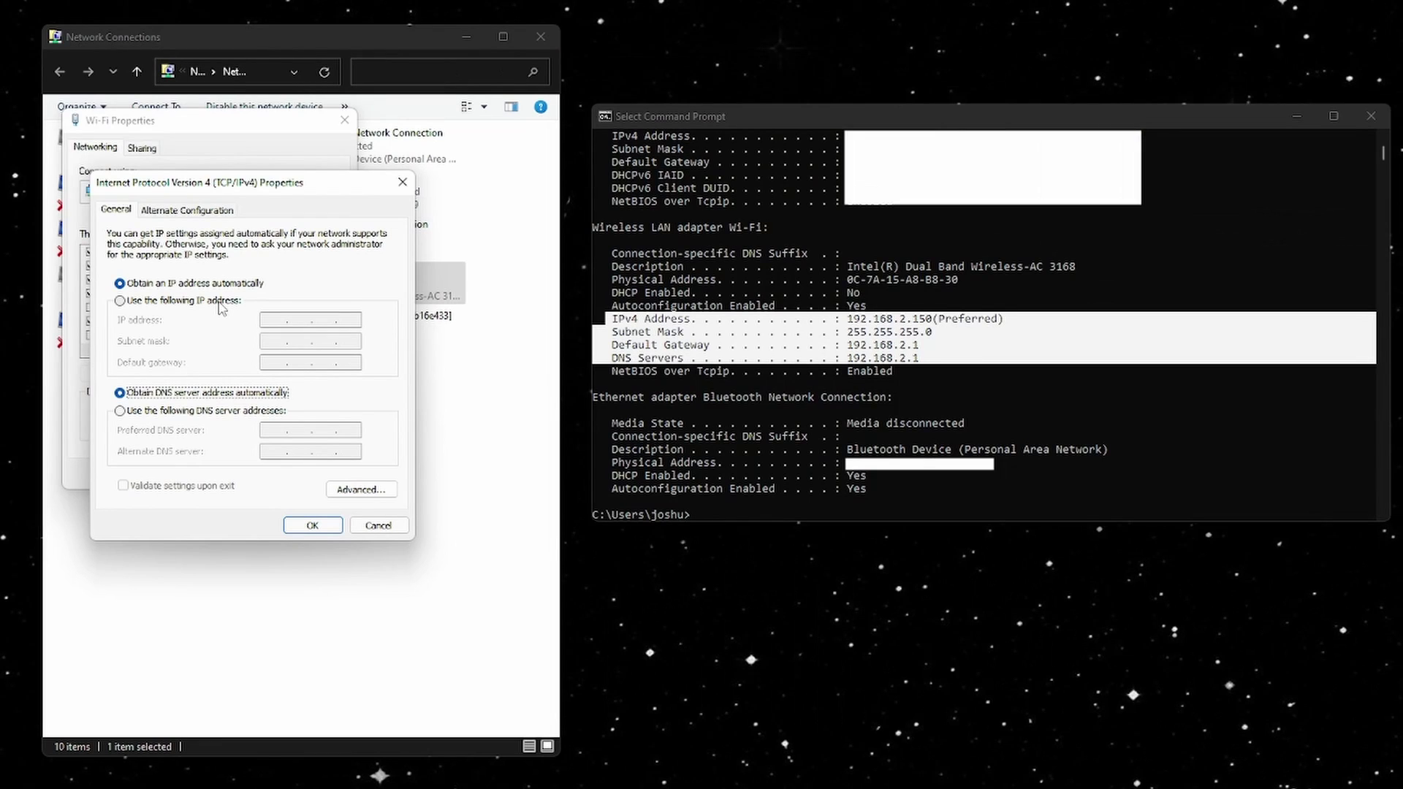
- Assign the static IP address 192.168.2.150 to the Wi-Fi adapter, apply the settings and close the network windows
click(219, 301)
click(265, 319)
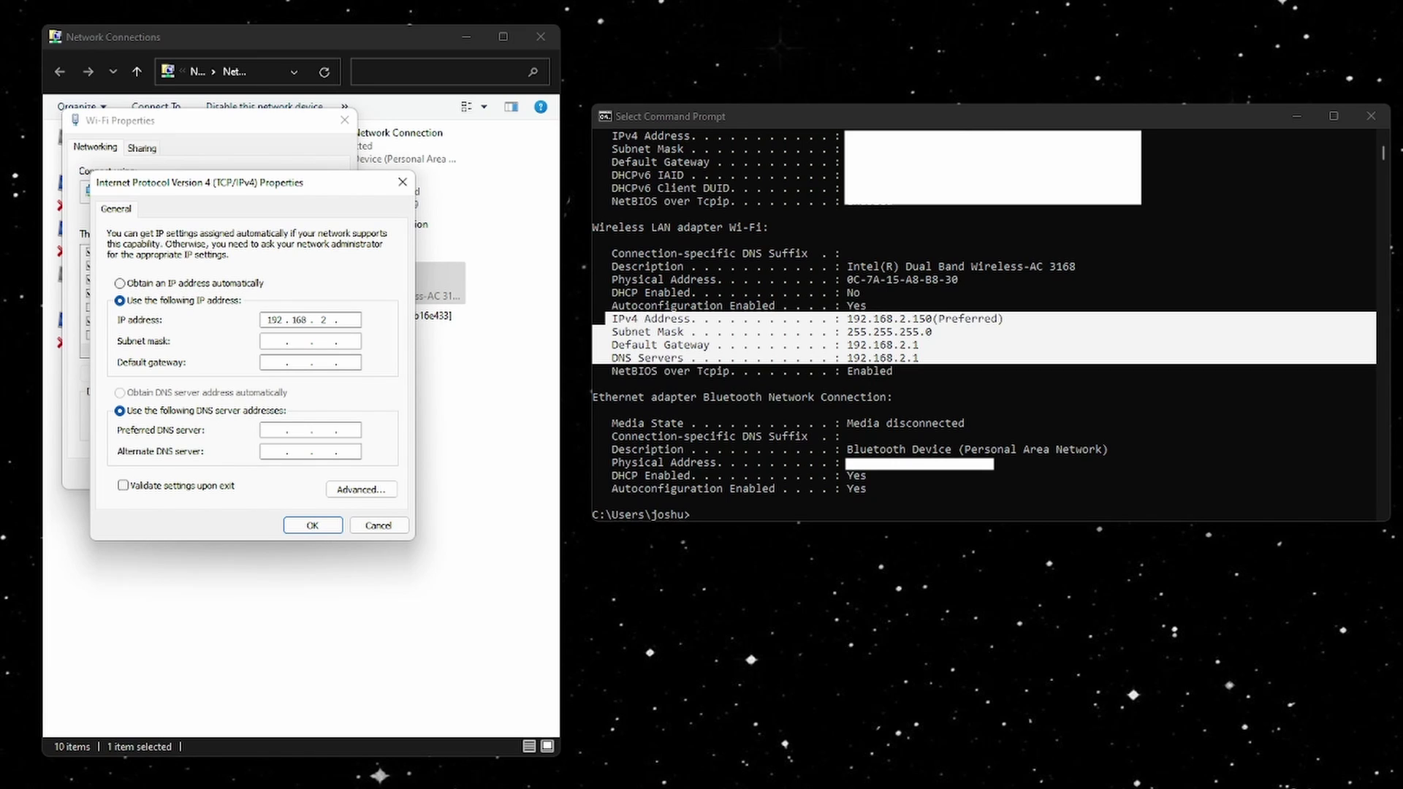
text(192 . 168 . 2 . 150)
key(Tab)
click(330, 526)
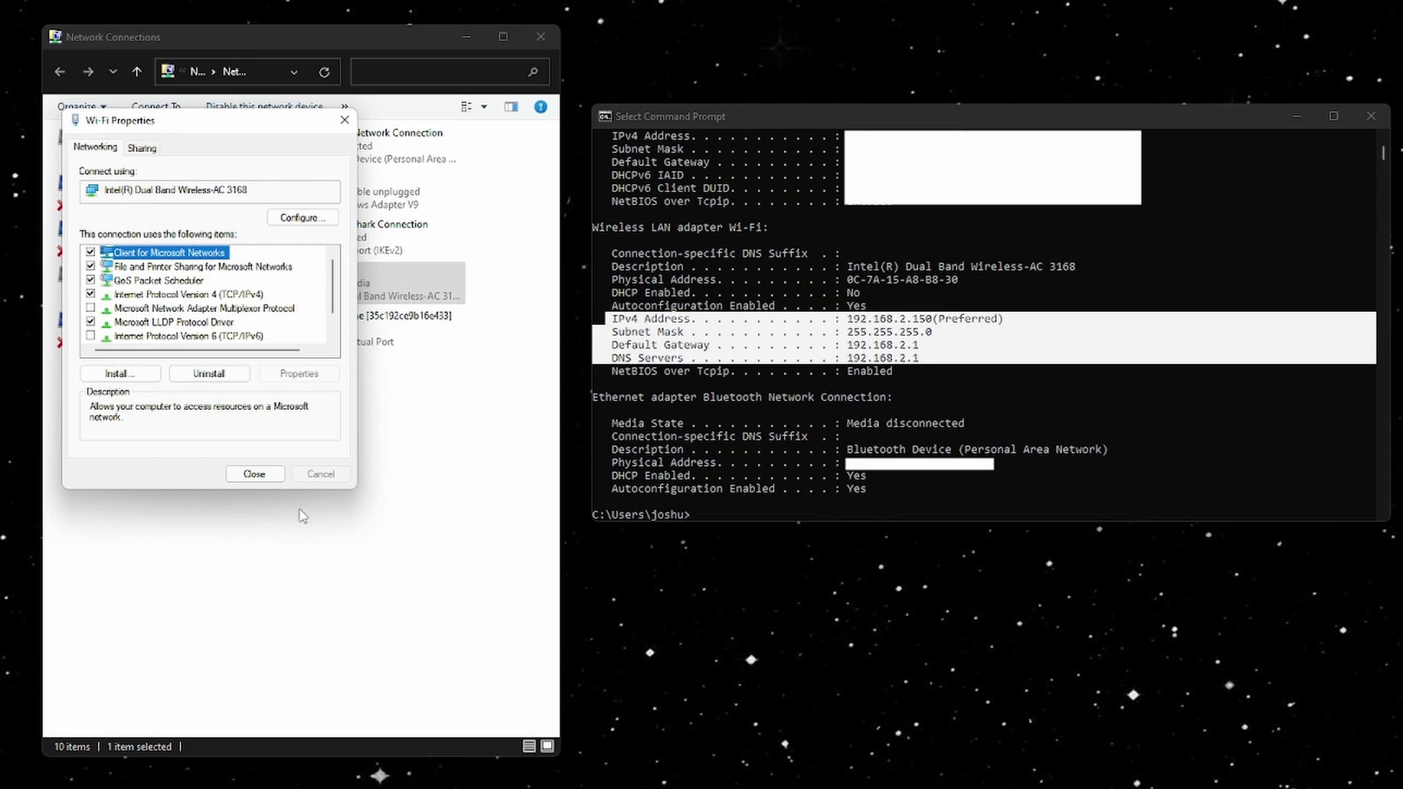
click(255, 473)
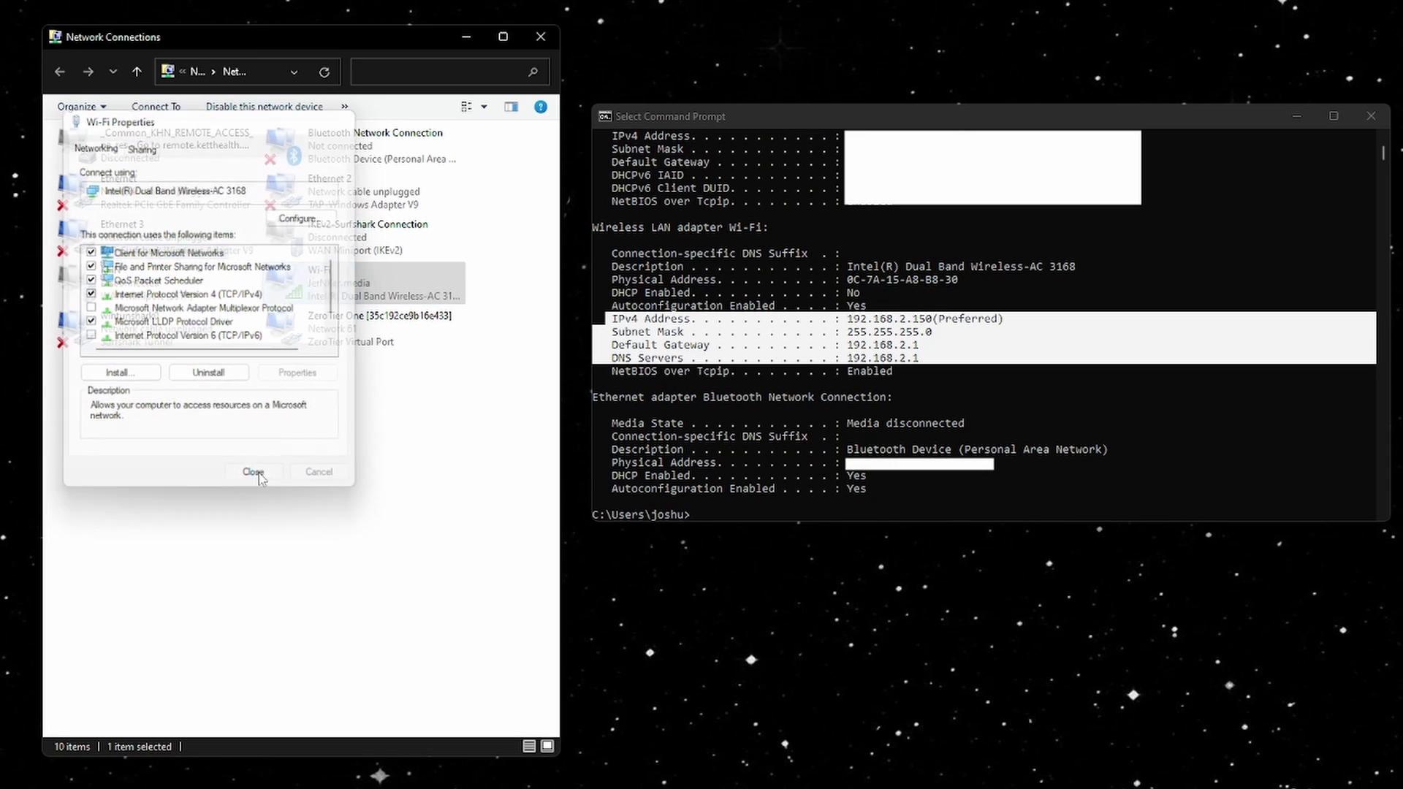
click(541, 38)
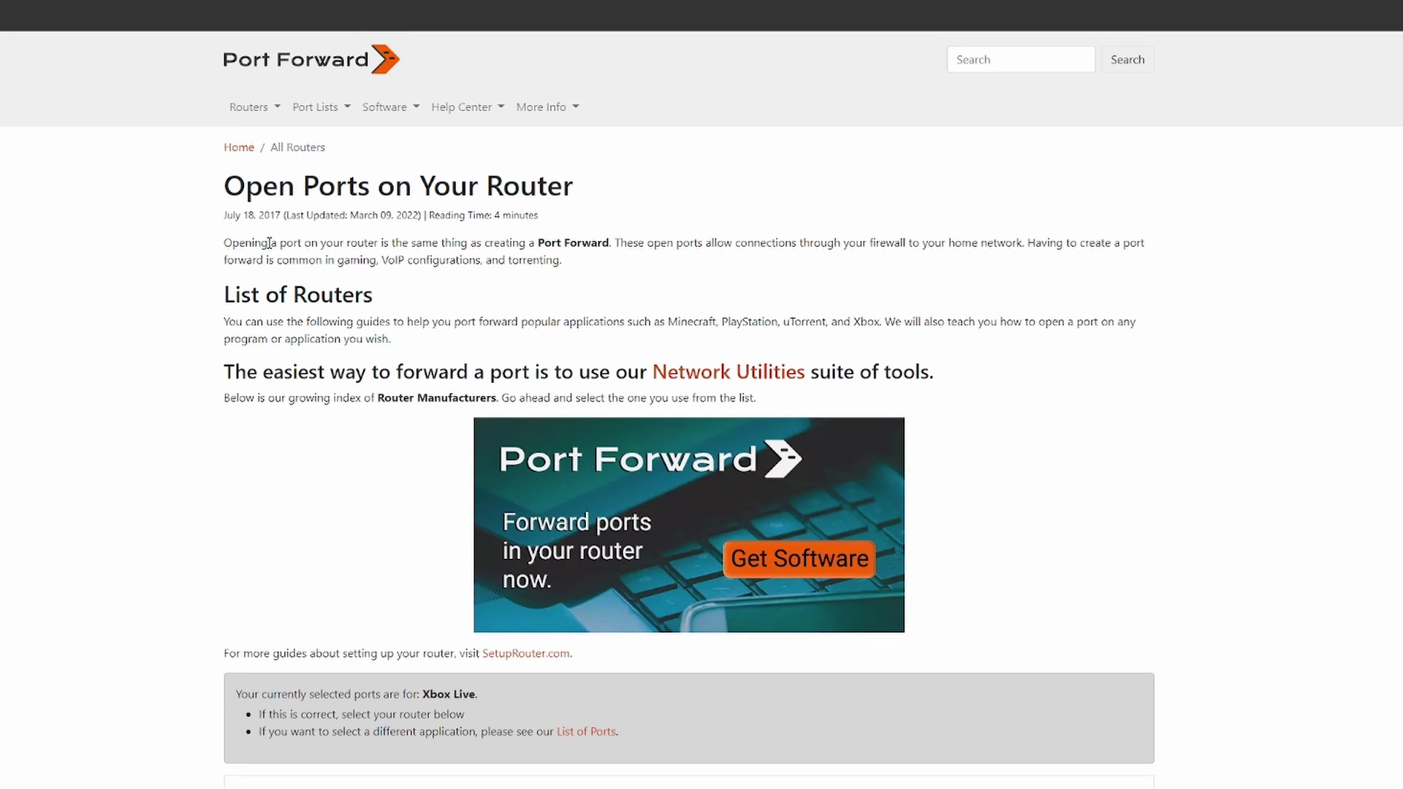
- Find Belkin in the Port Forward website's router list and open the guide for the F9K1112 model
scroll(271, 241, down, 2)
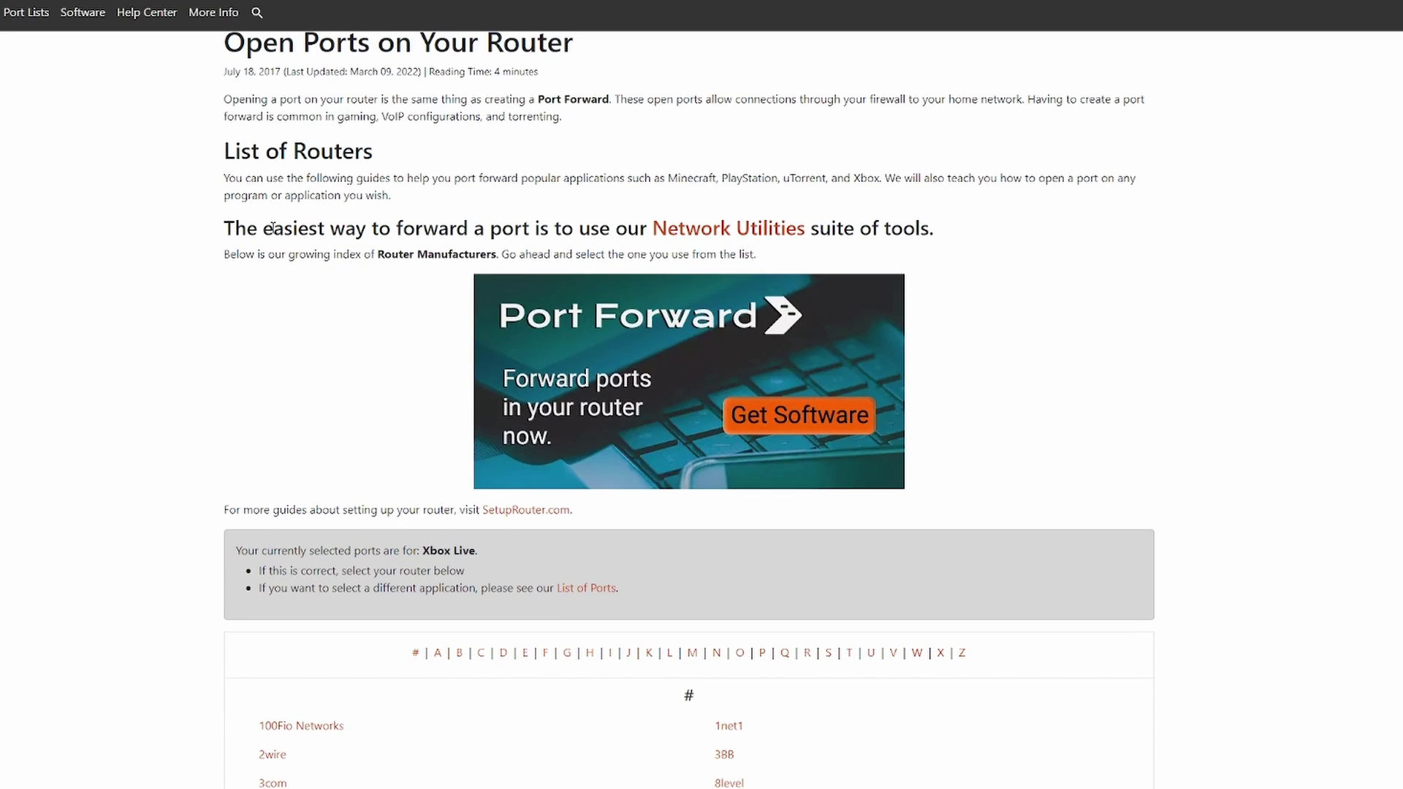
scroll(463, 661, down, 15)
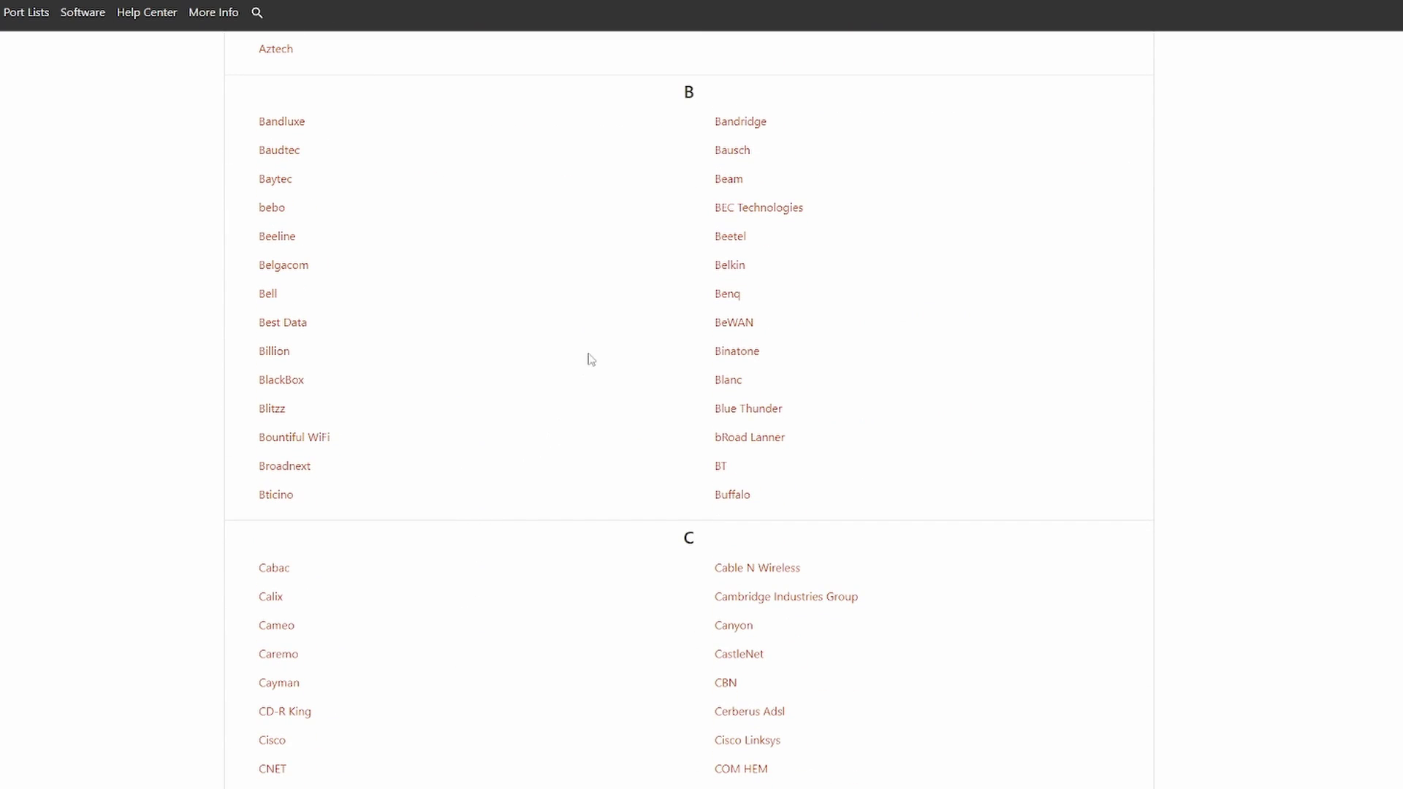
click(729, 265)
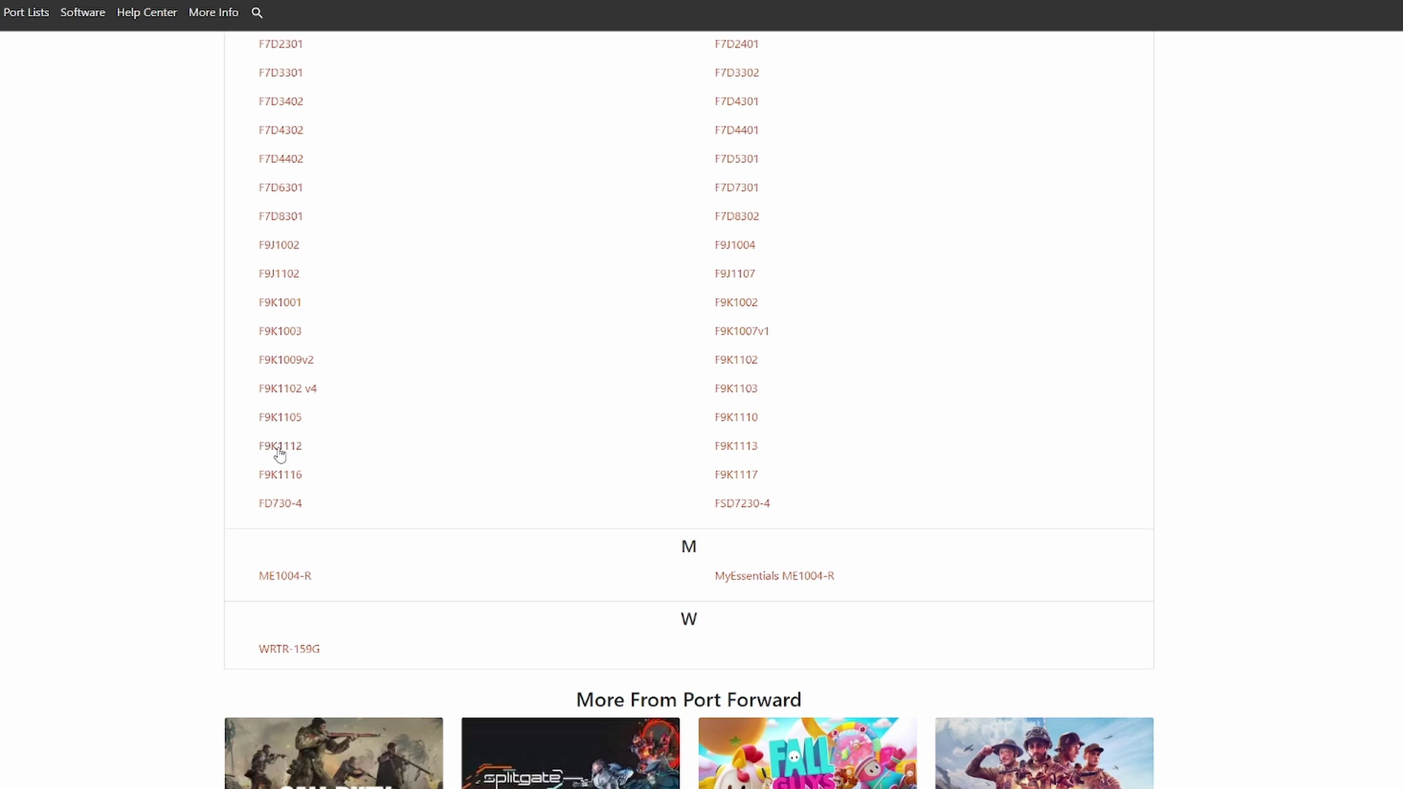
click(279, 449)
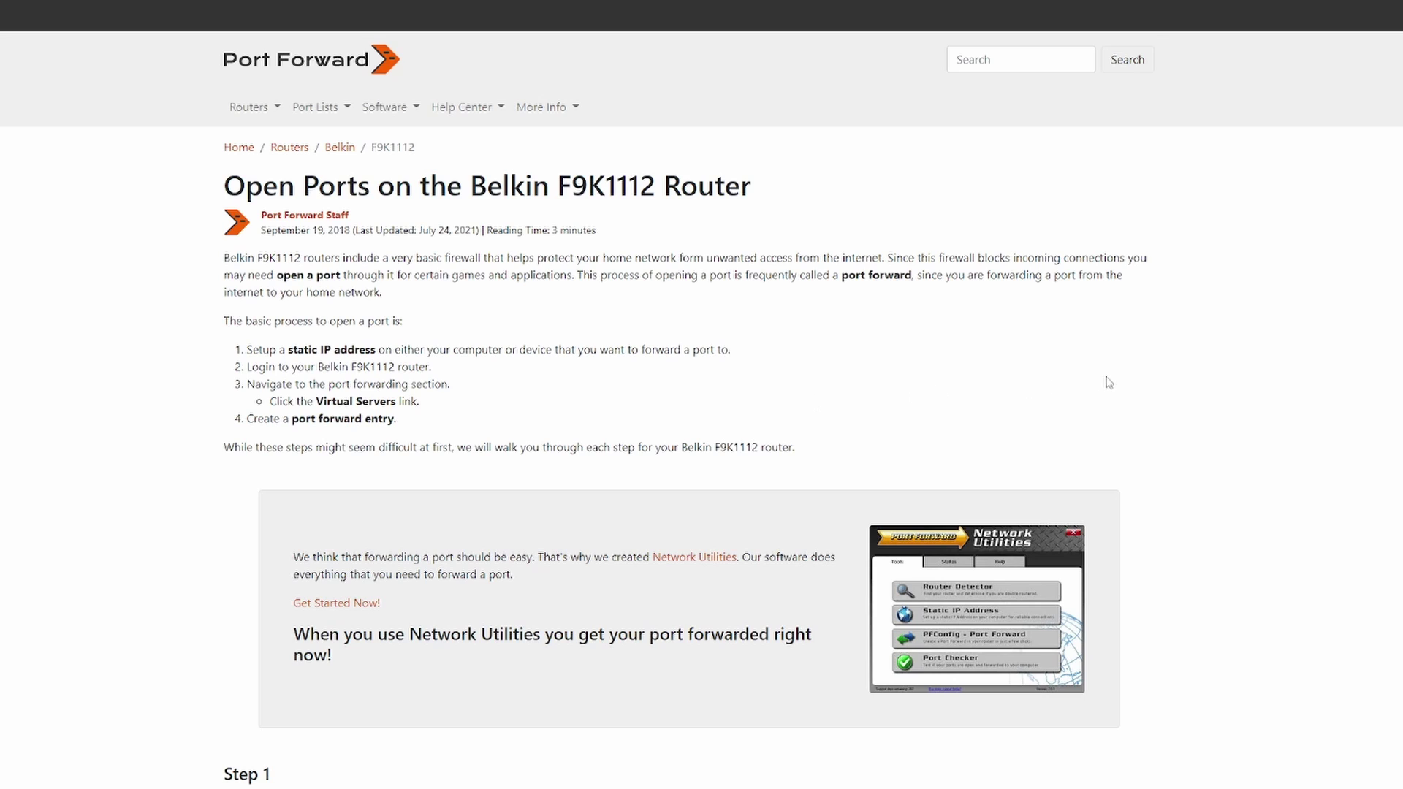
- Read through the Belkin F9K1112 guide's steps for router login, the Virtual Servers section and the ports to forward
scroll(1105, 386, down, 3)
scroll(1105, 385, down, 3)
scroll(1096, 380, down, 5)
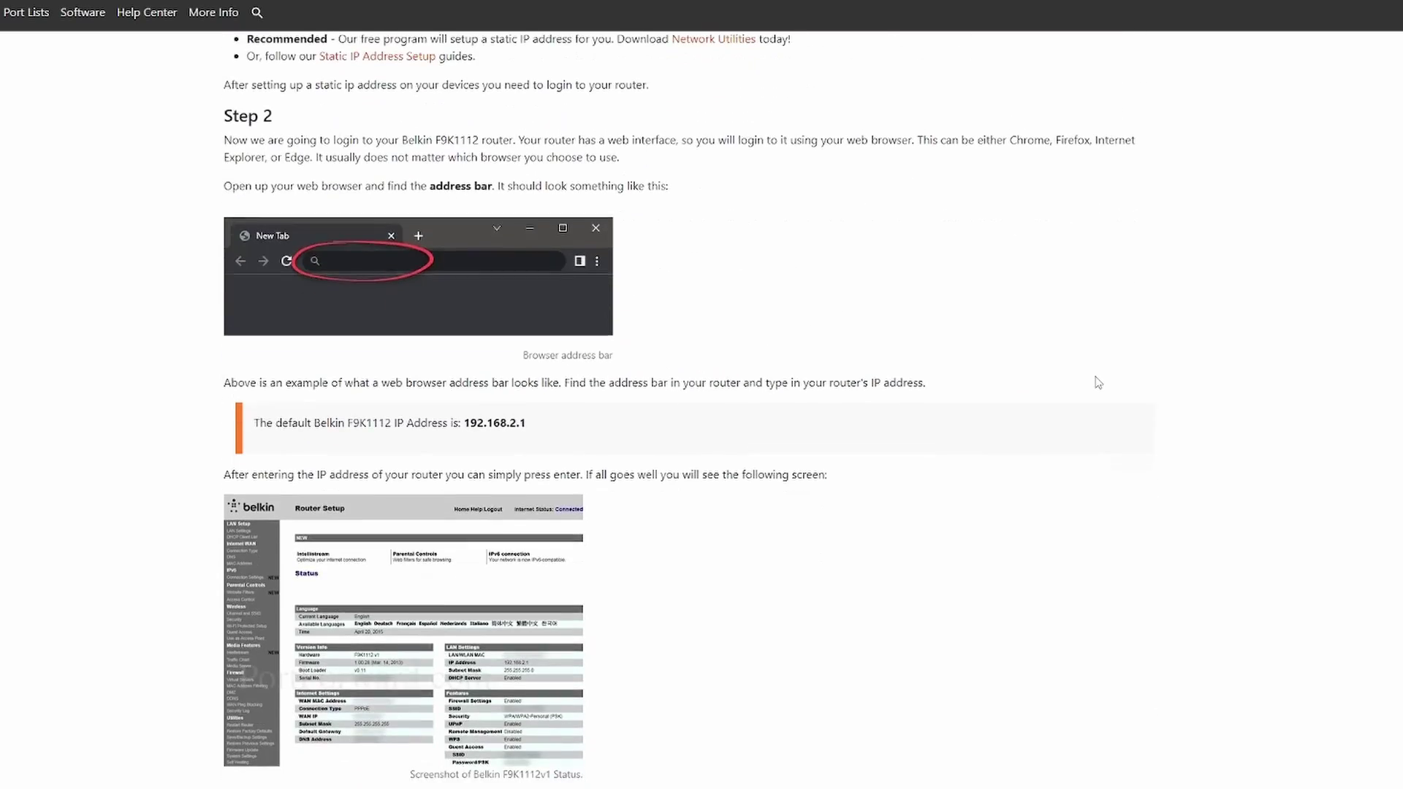
scroll(1081, 379, down, 6)
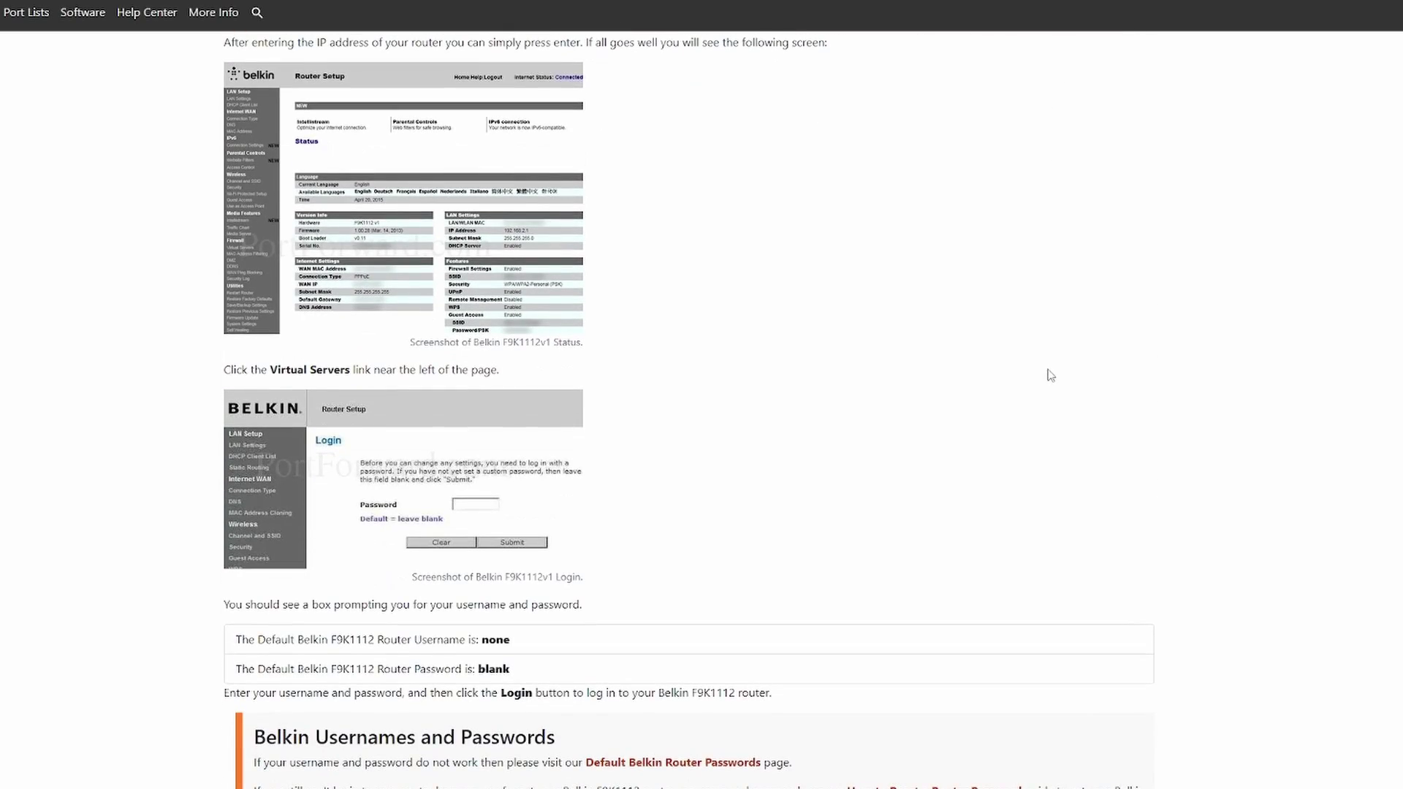
scroll(1037, 363, down, 5)
scroll(1034, 362, down, 2)
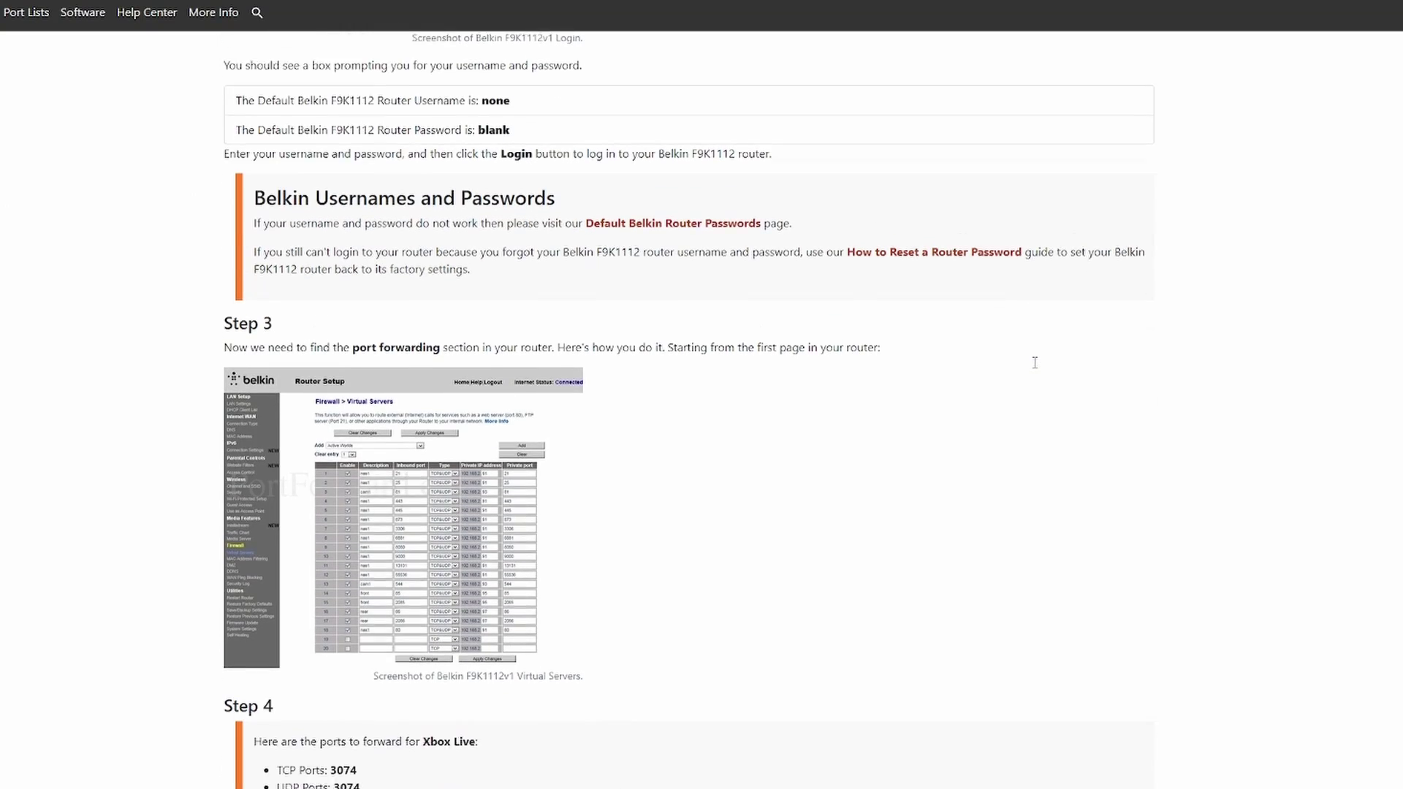
scroll(1034, 364, down, 3)
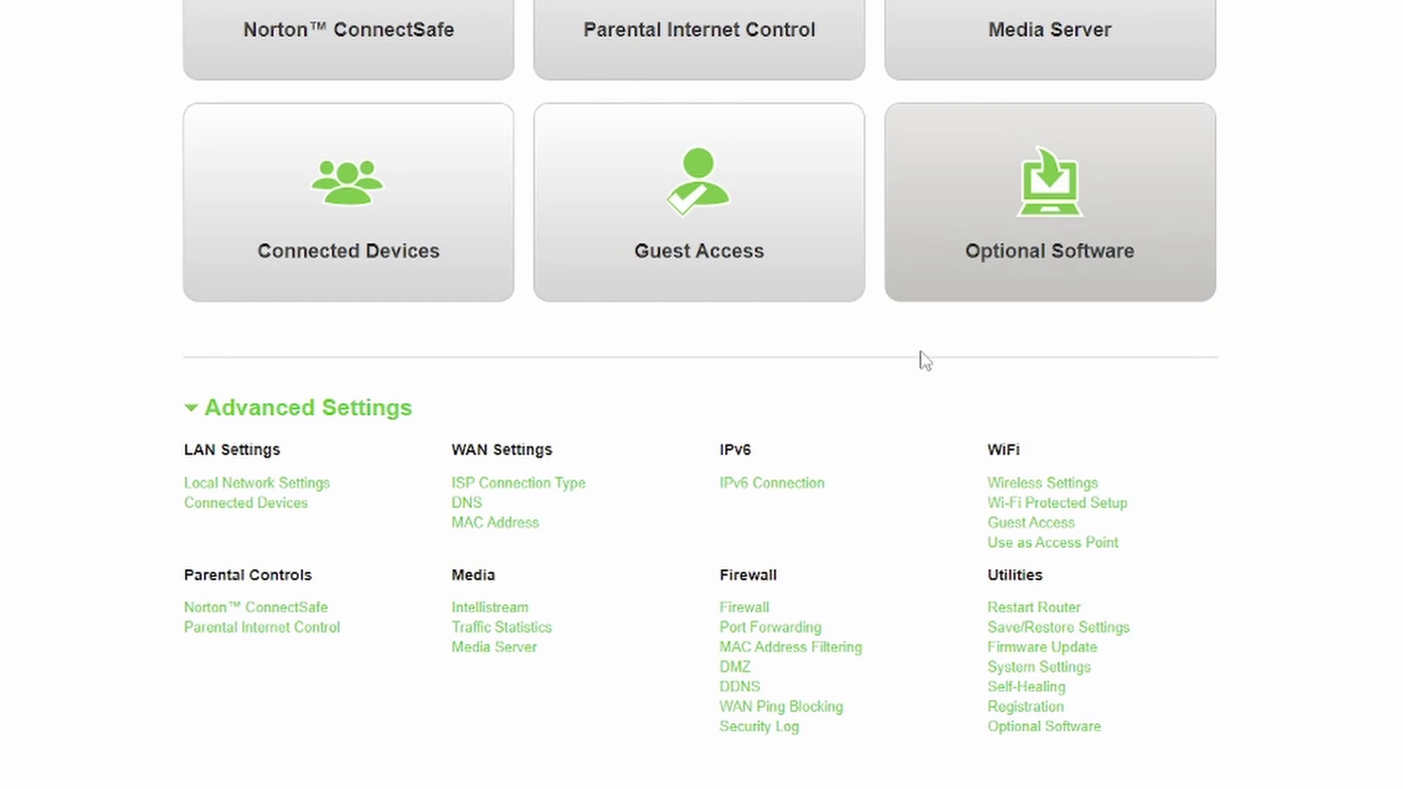
- Open the router's Port Forwarding settings and check the list of preset applications
click(813, 629)
click(511, 83)
click(537, 87)
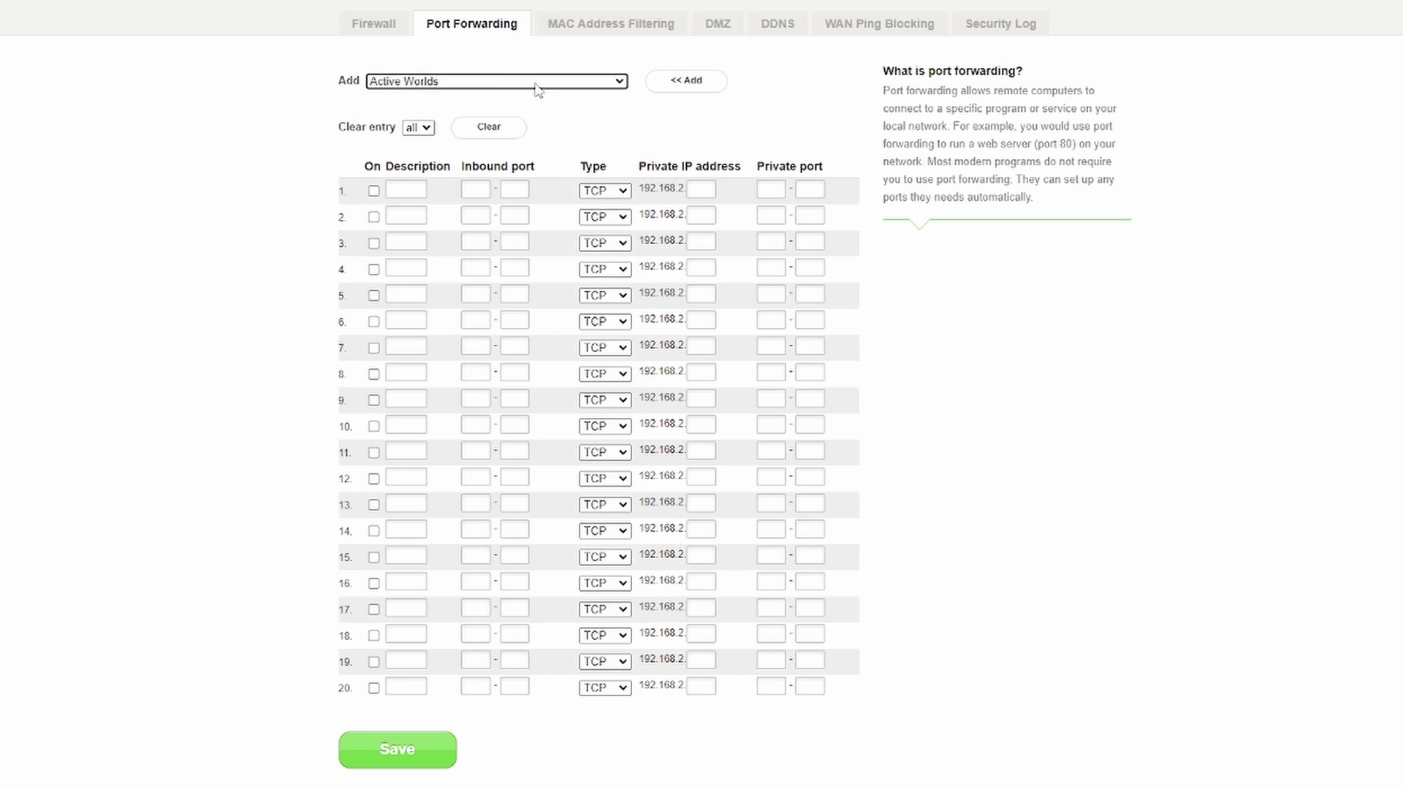
- Enable the first port forwarding entry and set its description to Arma 3
click(541, 82)
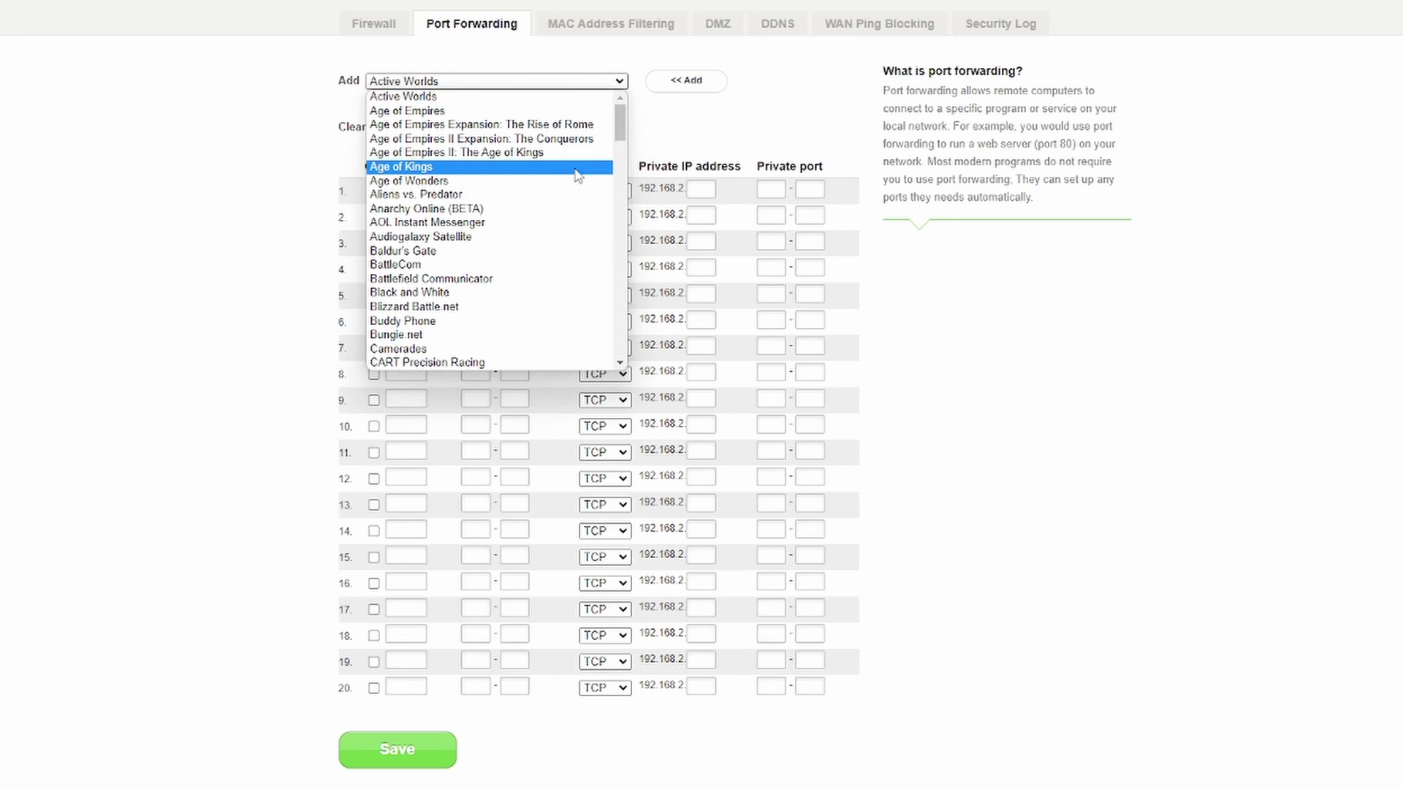
click(281, 165)
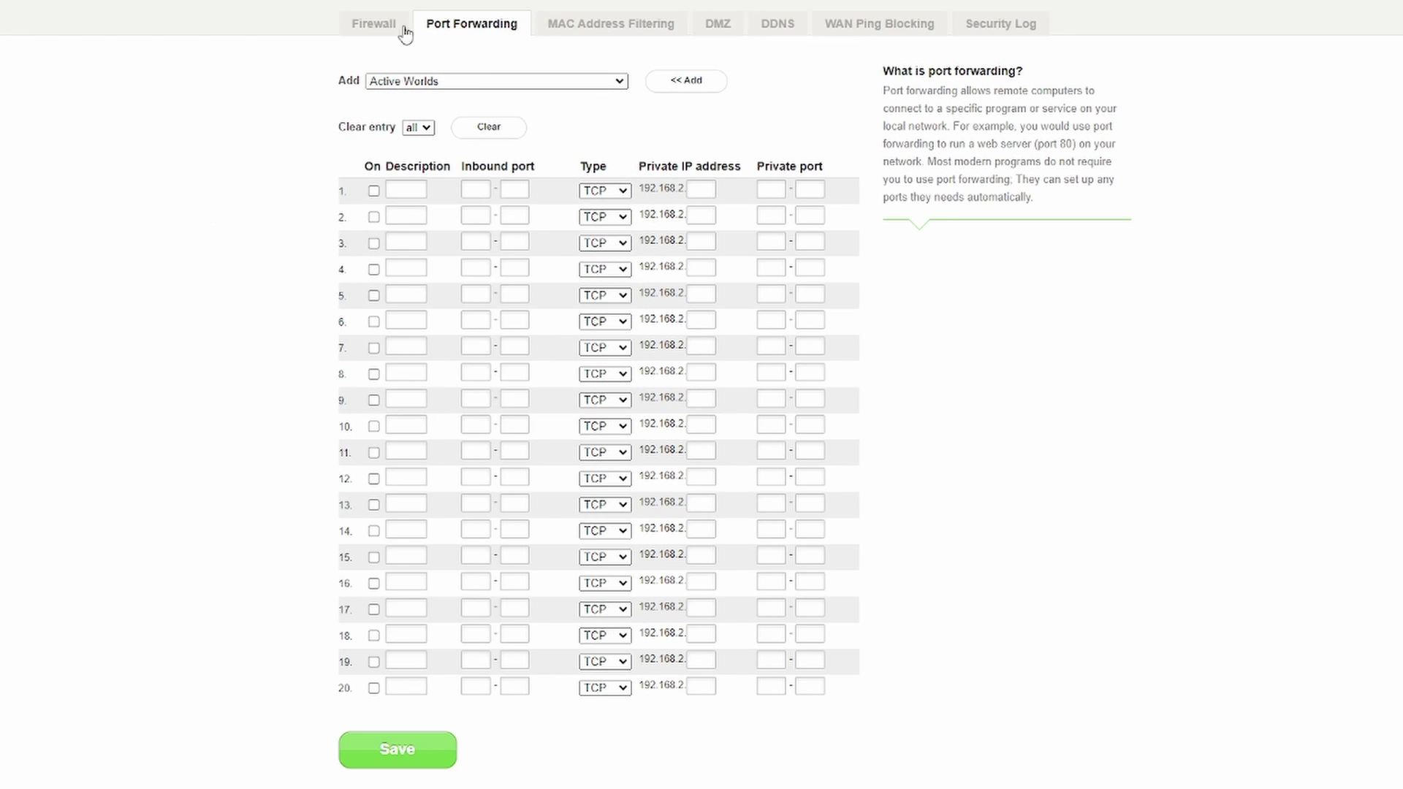
click(373, 191)
click(393, 190)
text(Arma 3)
- Set the Arma 3 entry's inbound port range to 2302-2306 and its type to UDP
click(471, 190)
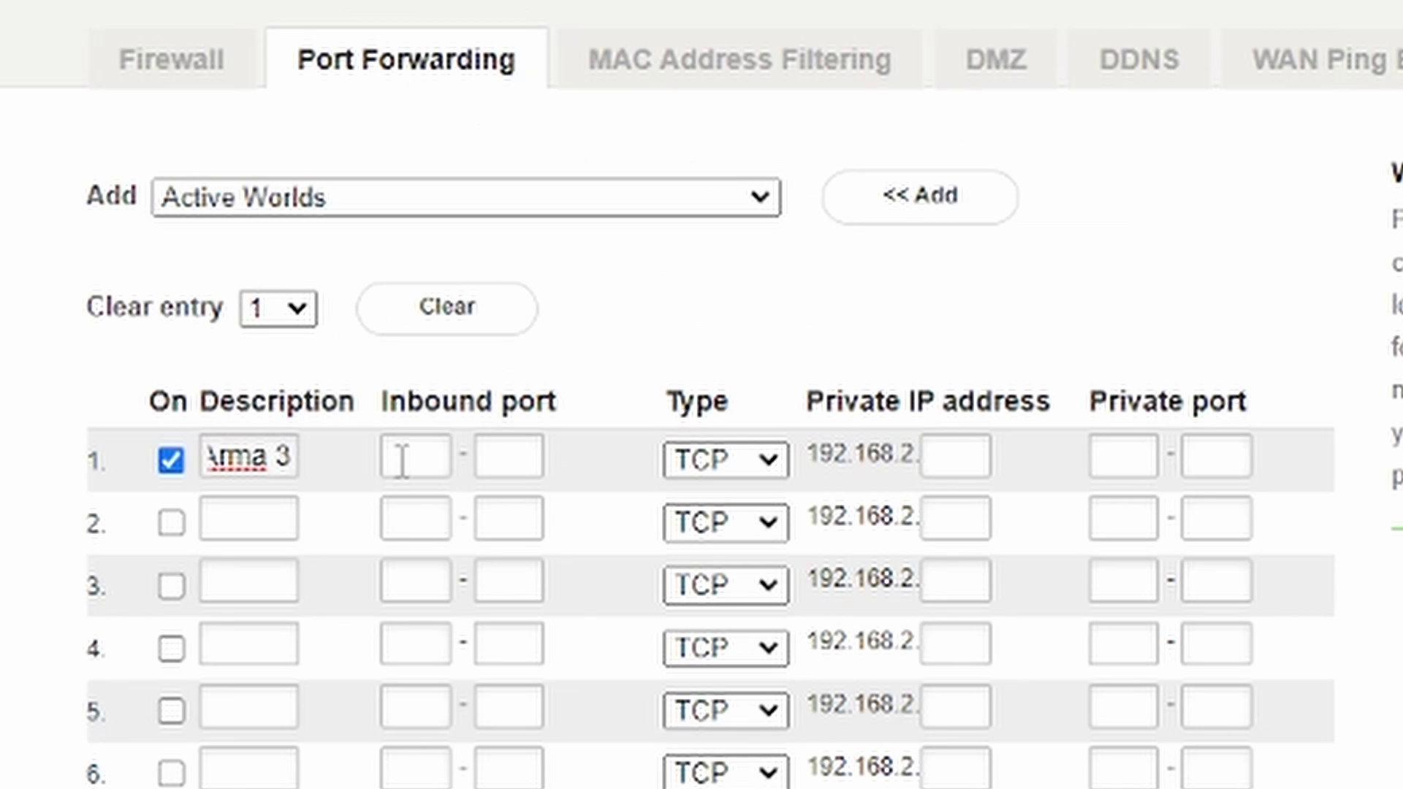
click(401, 460)
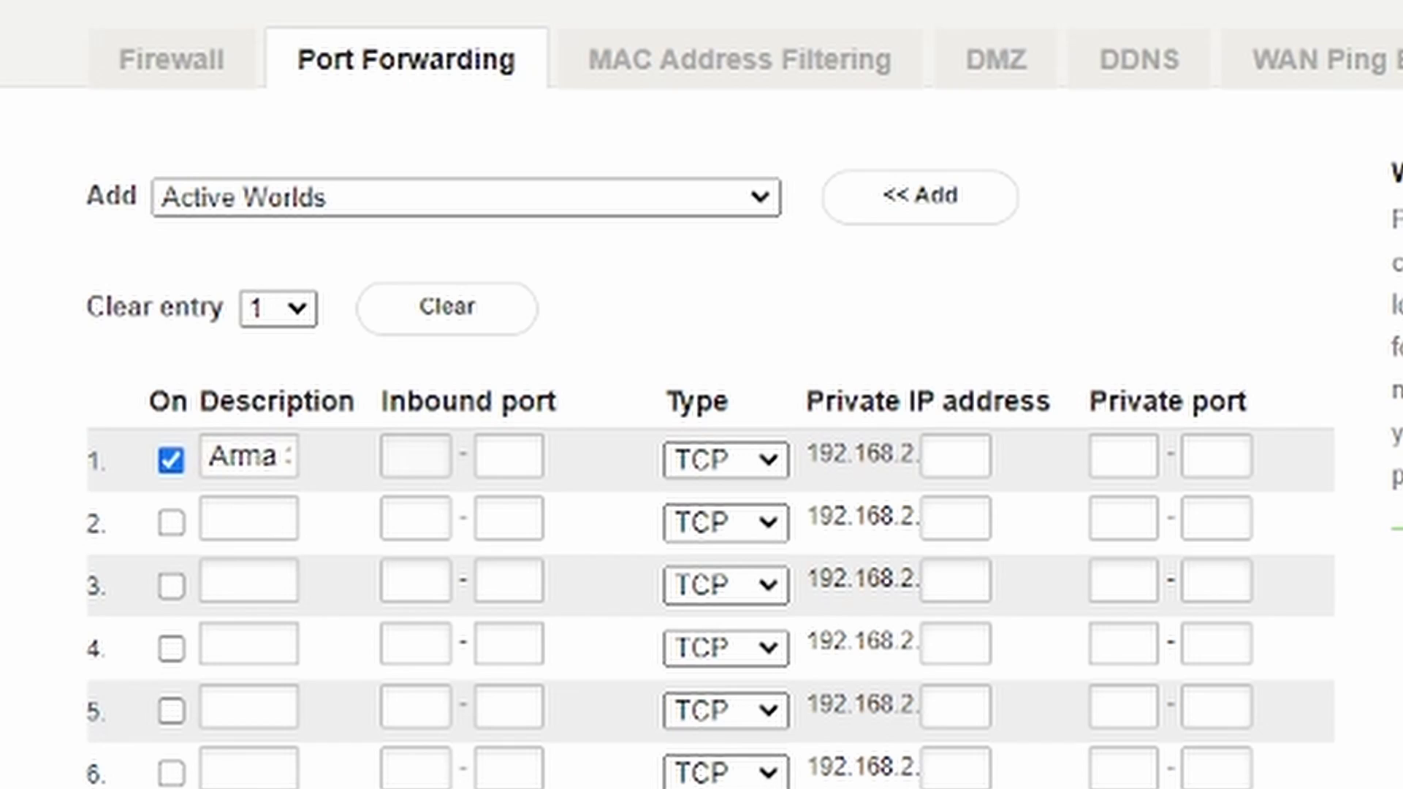
text(2302)
key(Tab)
text(2306)
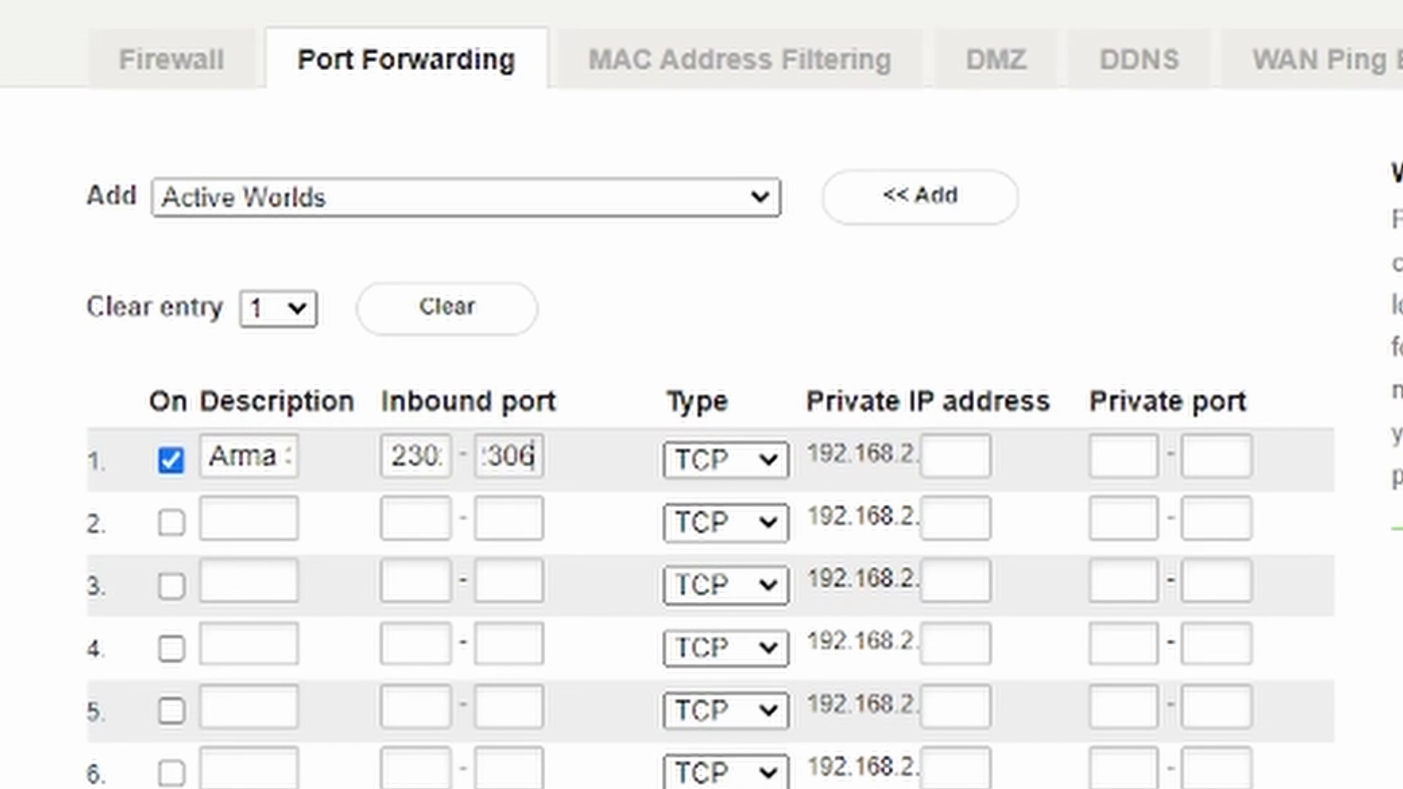
click(726, 460)
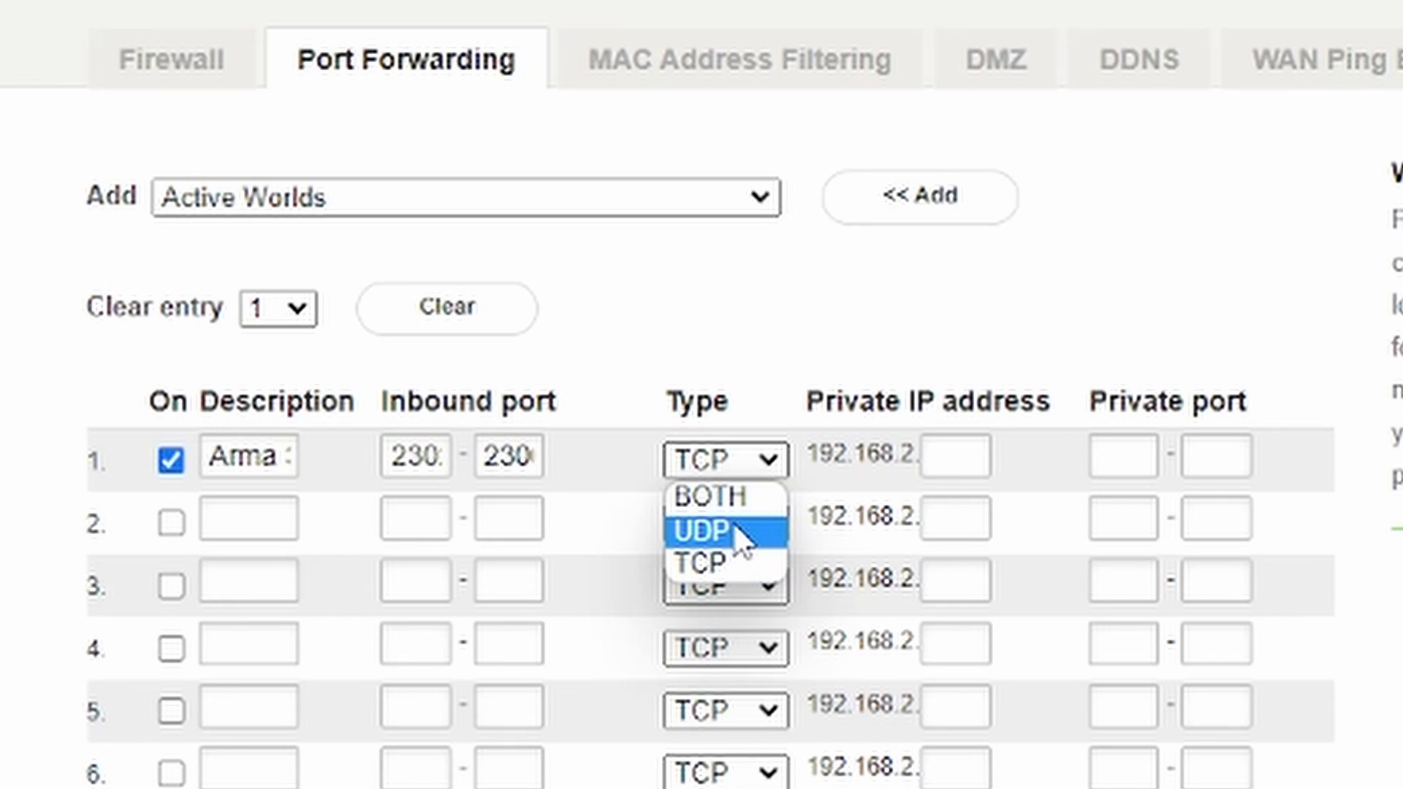
click(739, 539)
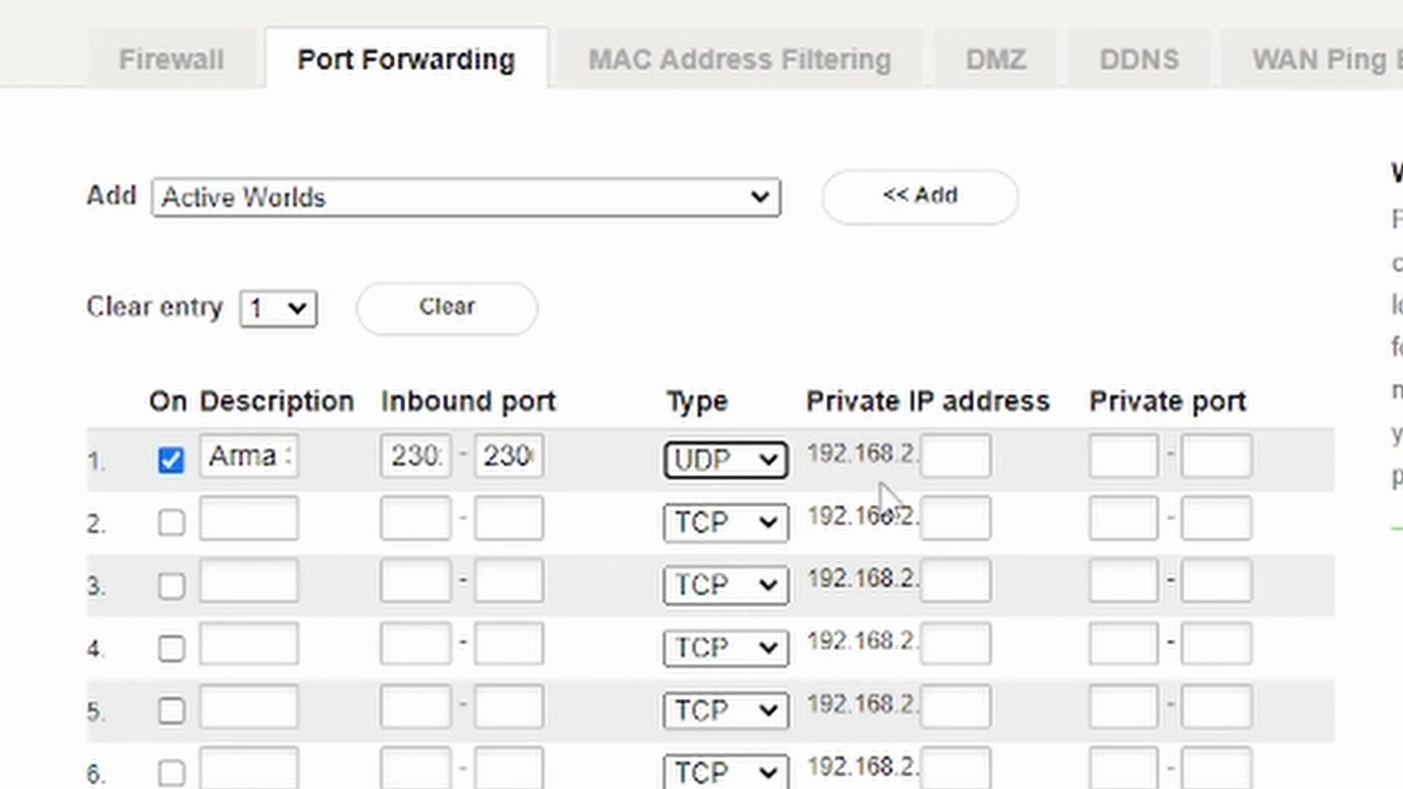
- Point the Arma 3 entry to private IP 192.168.2.150 with private ports 2302-2306, and save the forwarding rules
click(969, 458)
text(150)
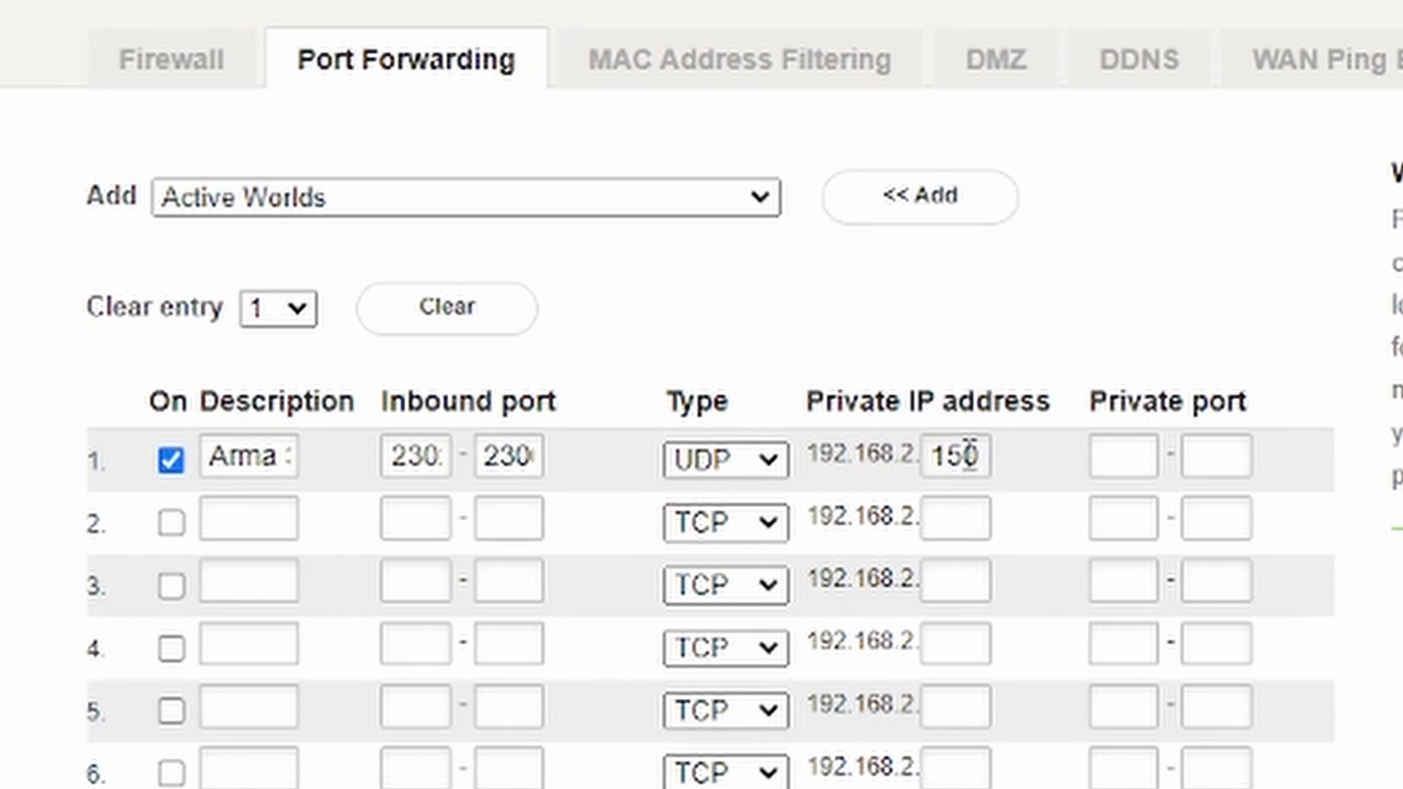
click(1138, 456)
text(2302)
key(Tab)
text(230)
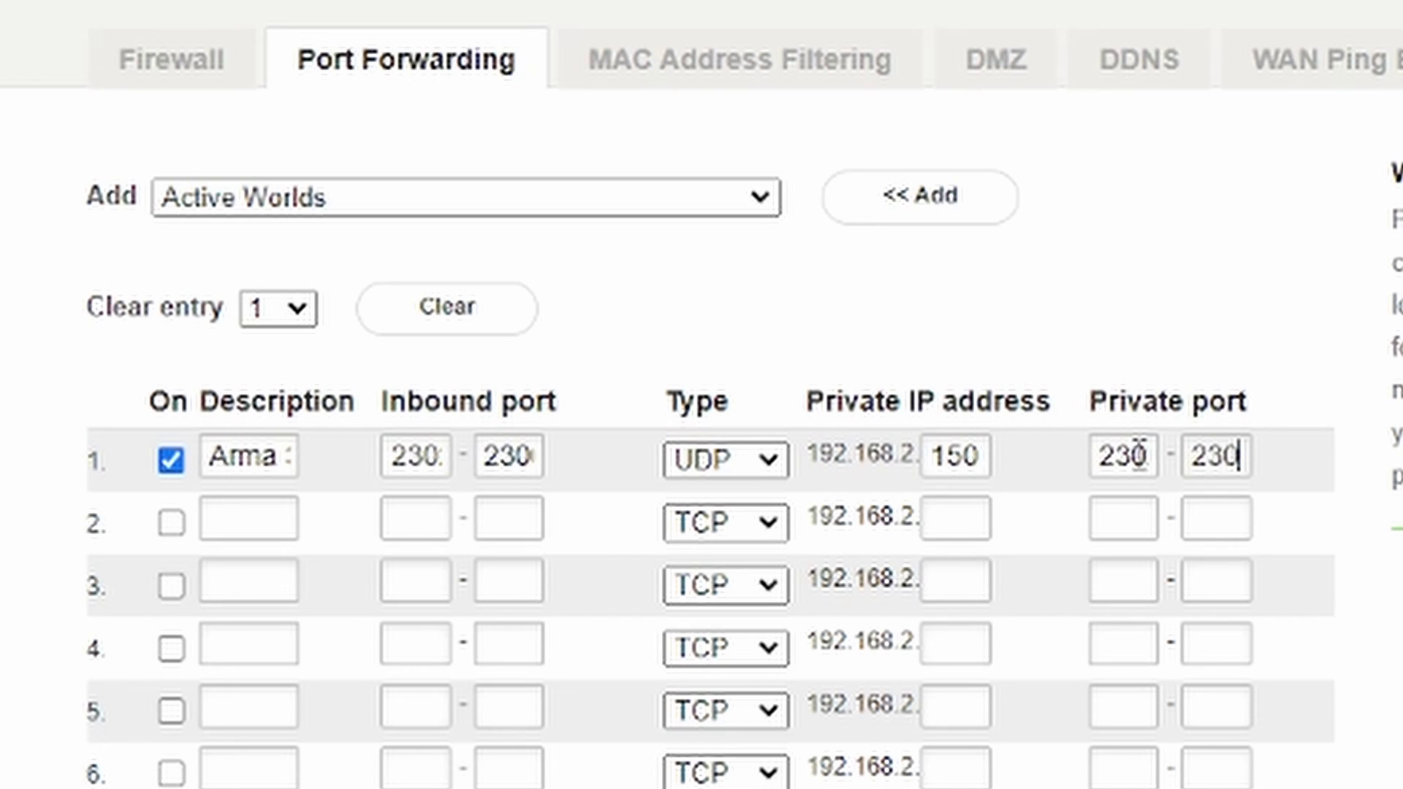
text(6)
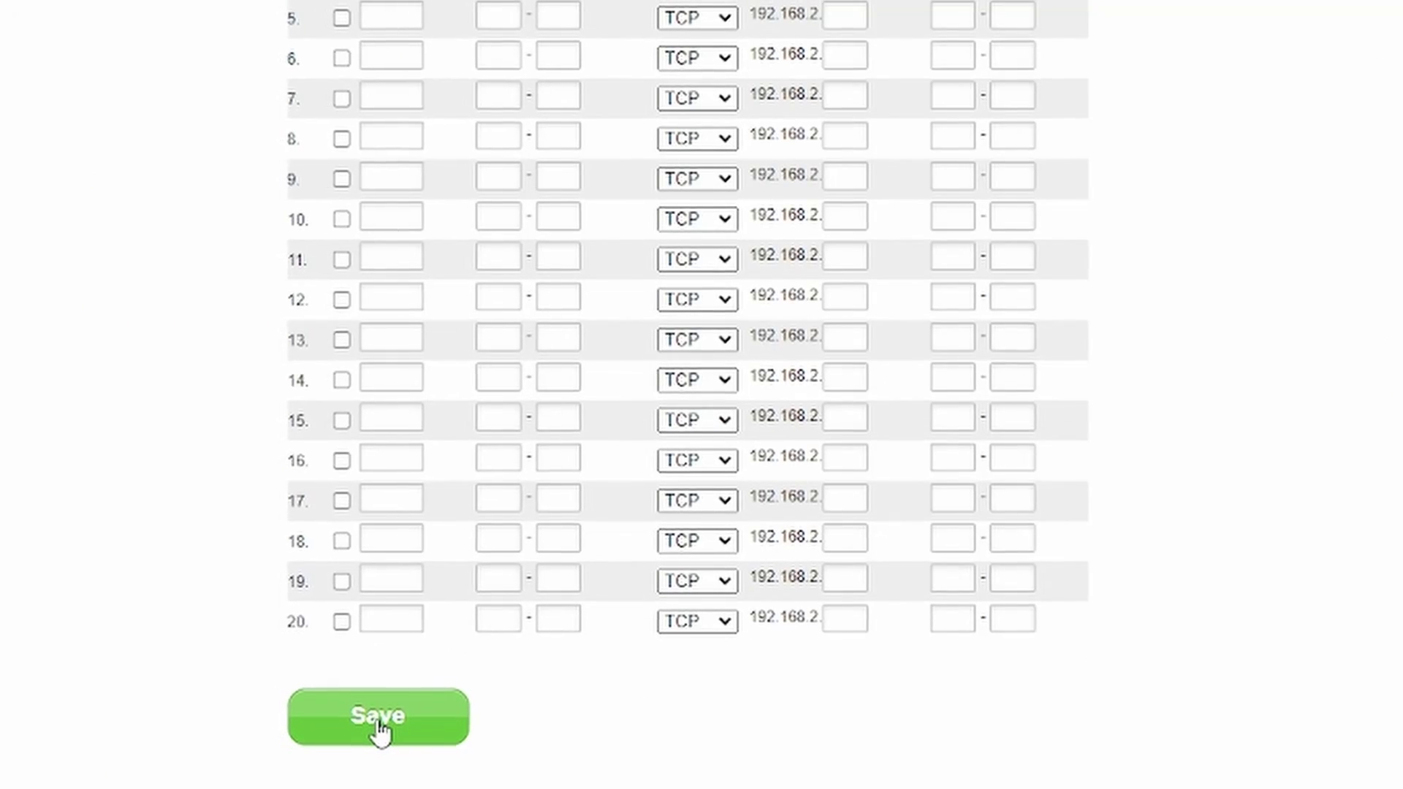
click(380, 727)
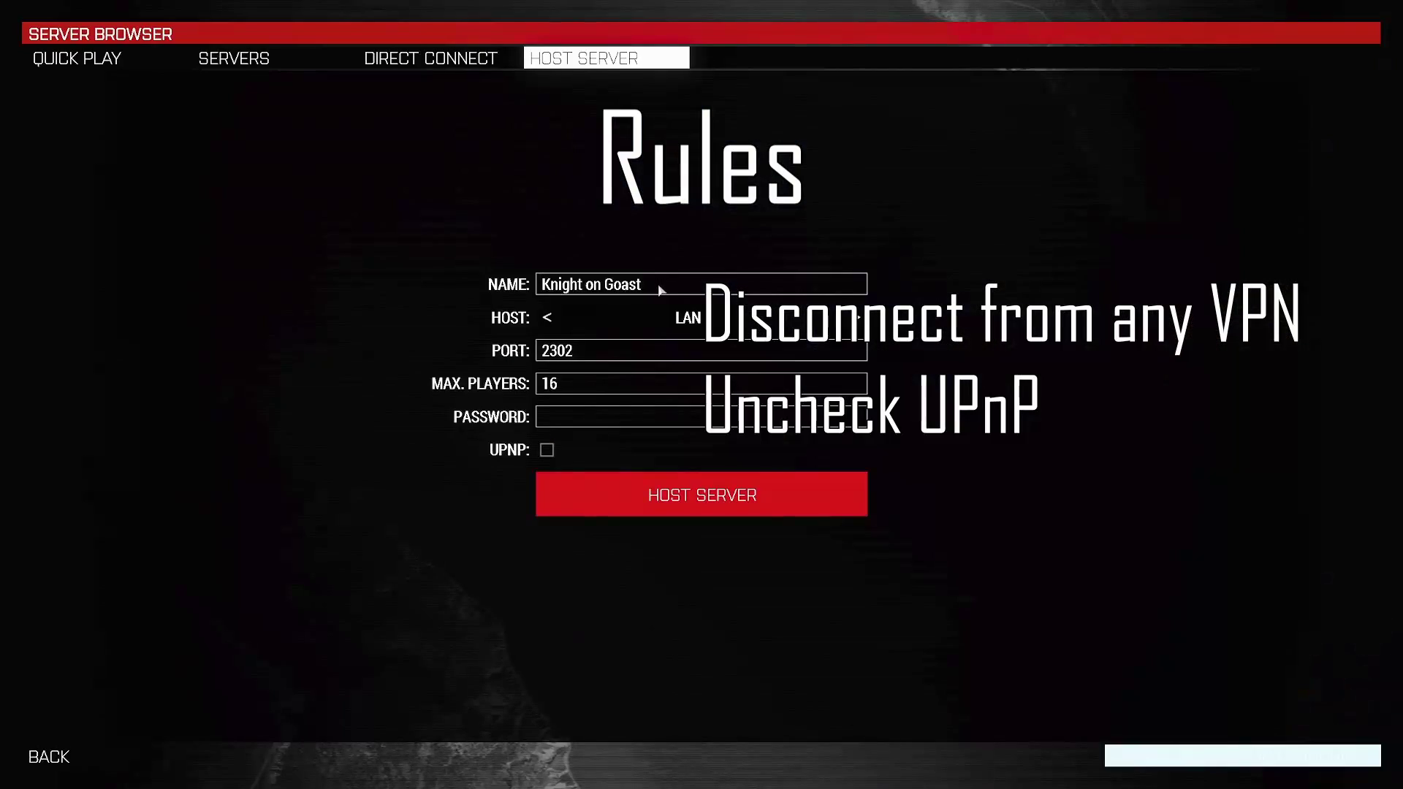
- Switch to Arma 3's server hosting form and change the host type from LAN to Internet
click(858, 320)
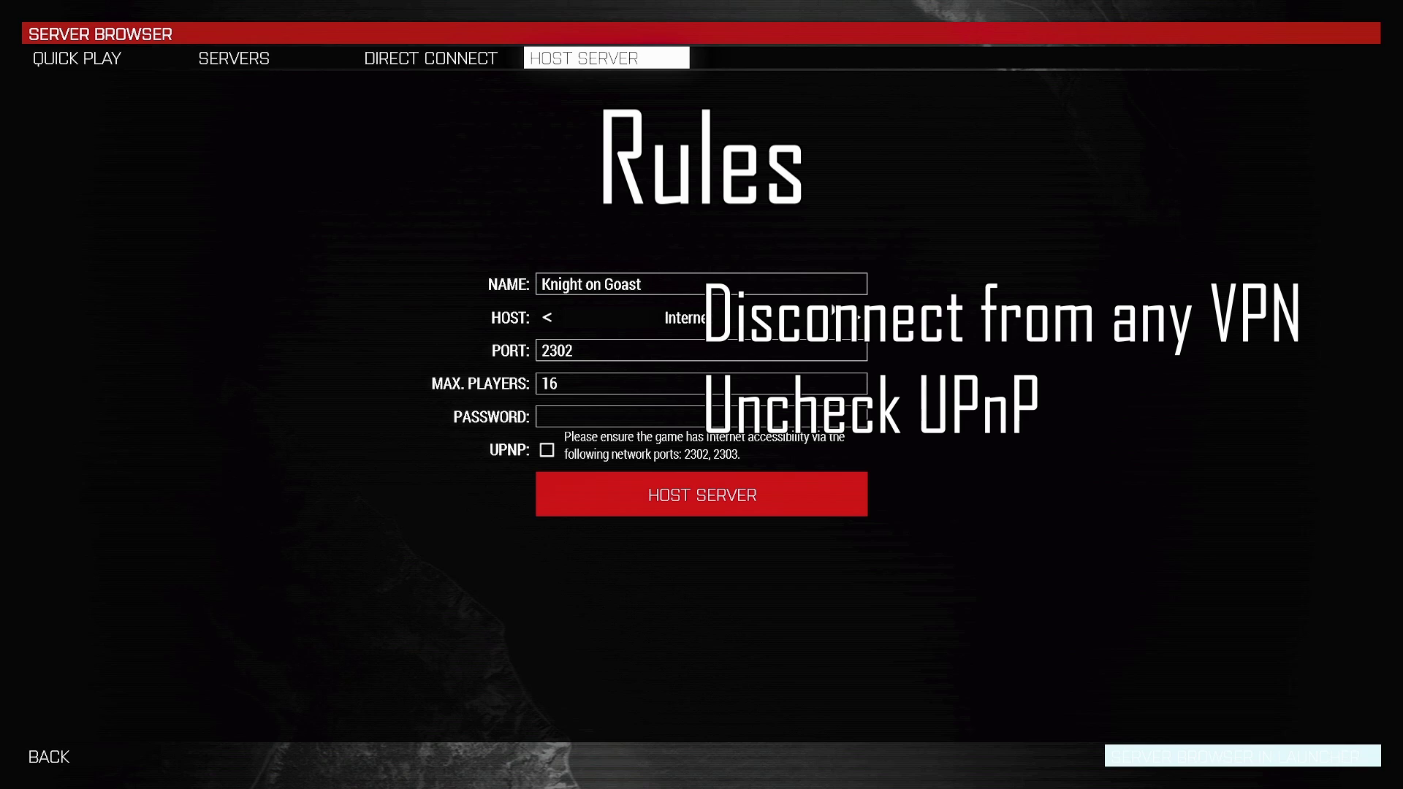
click(680, 291)
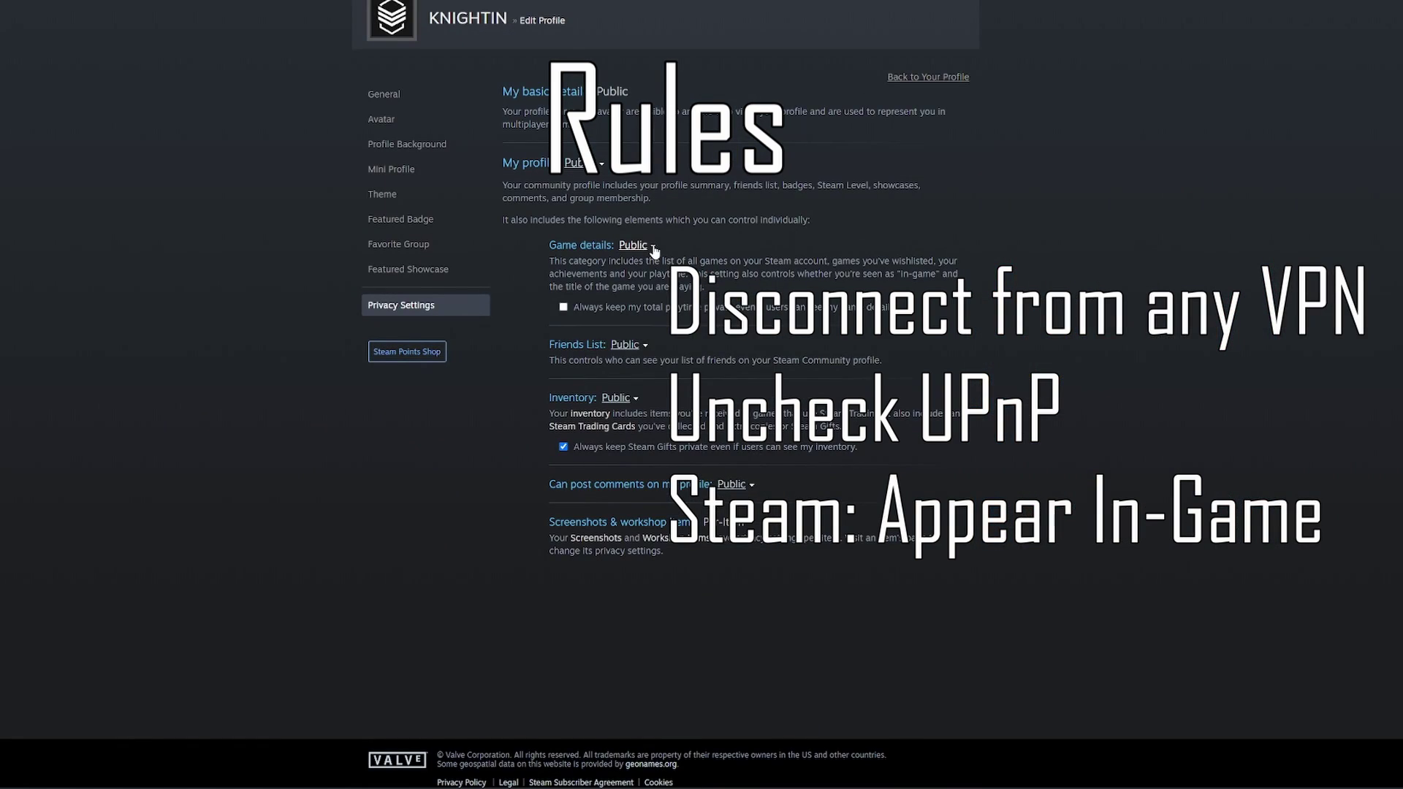
- Switch to the Steam profile's privacy settings and open the visibility choices for Game details
click(652, 248)
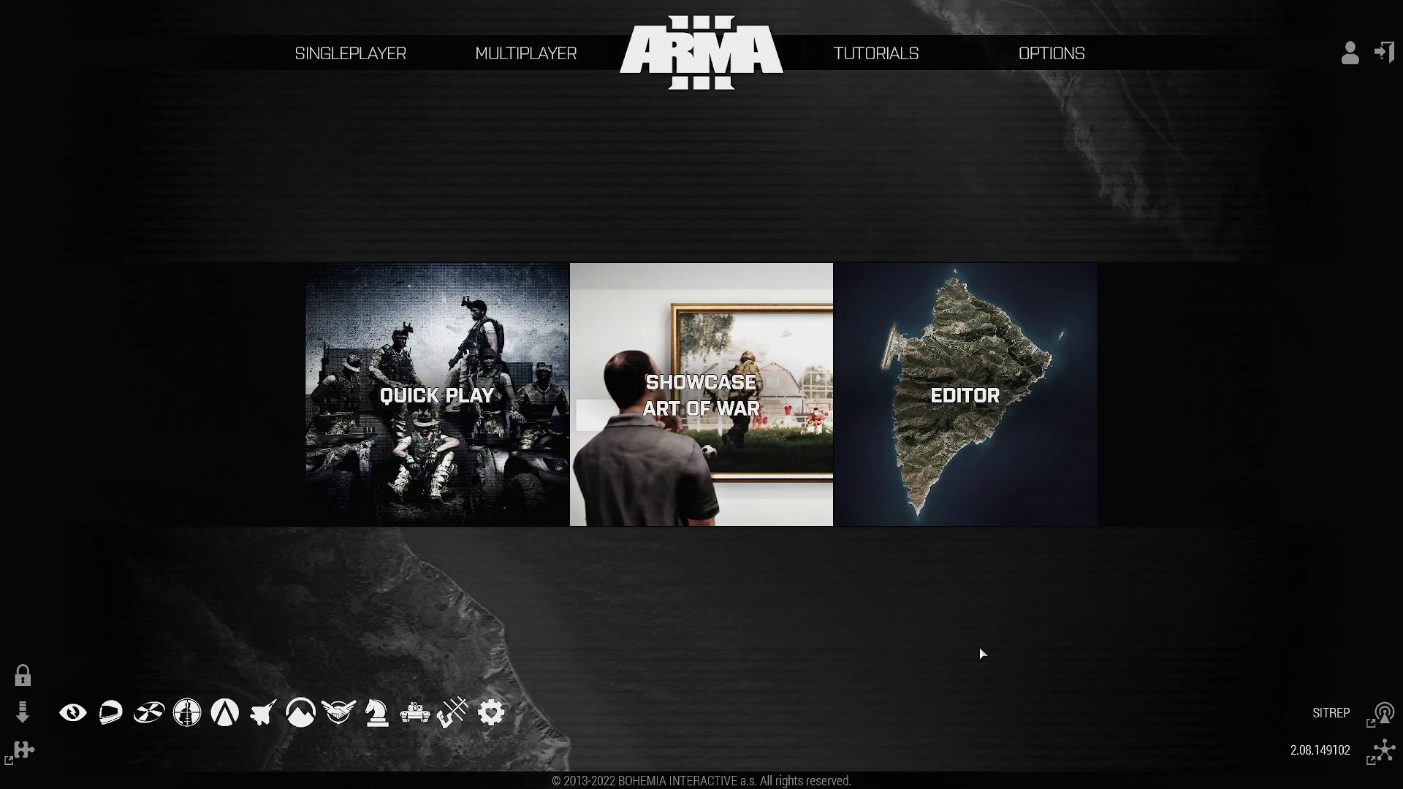
- Return to Arma 3, open the server hosting form from the main menu and set the host type to Internet
click(590, 58)
click(593, 58)
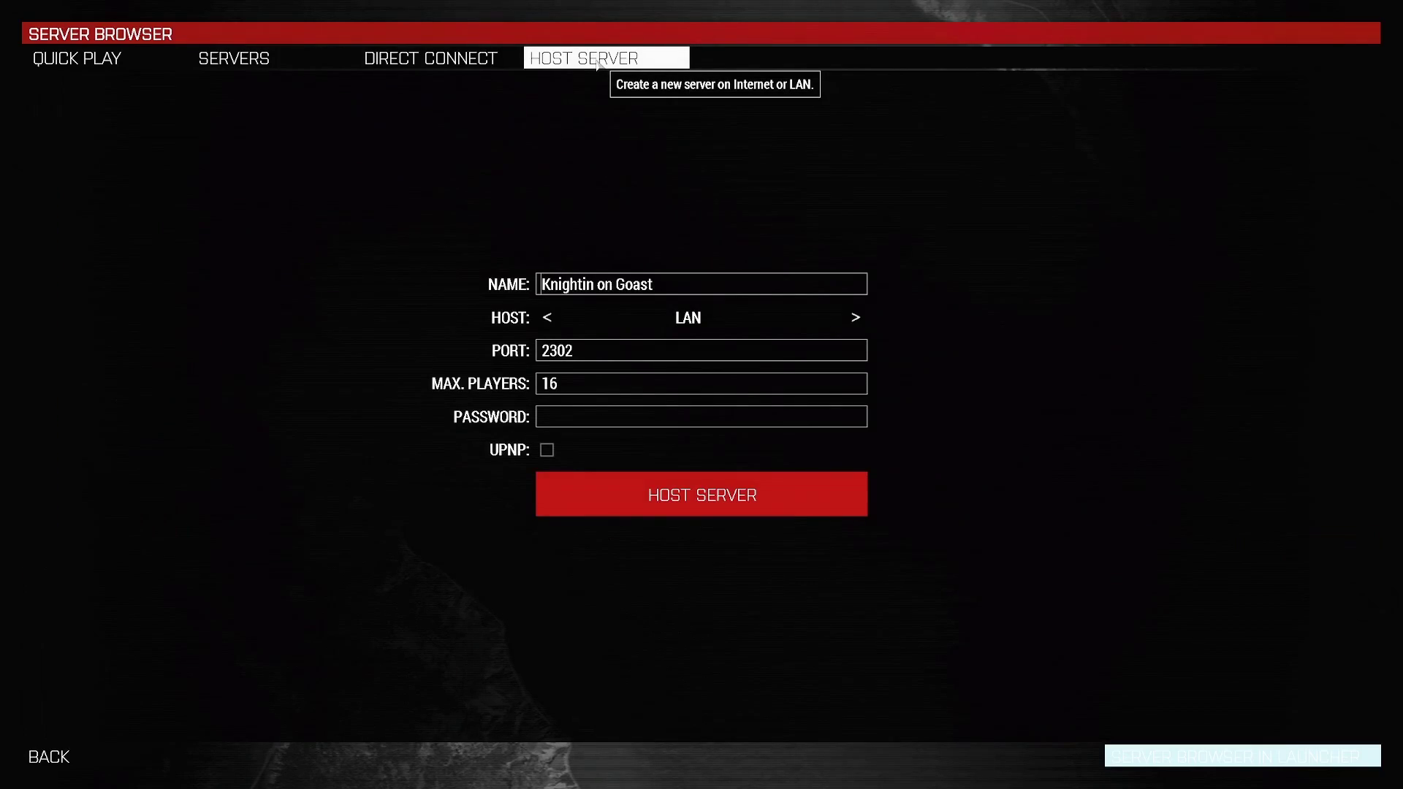
click(860, 318)
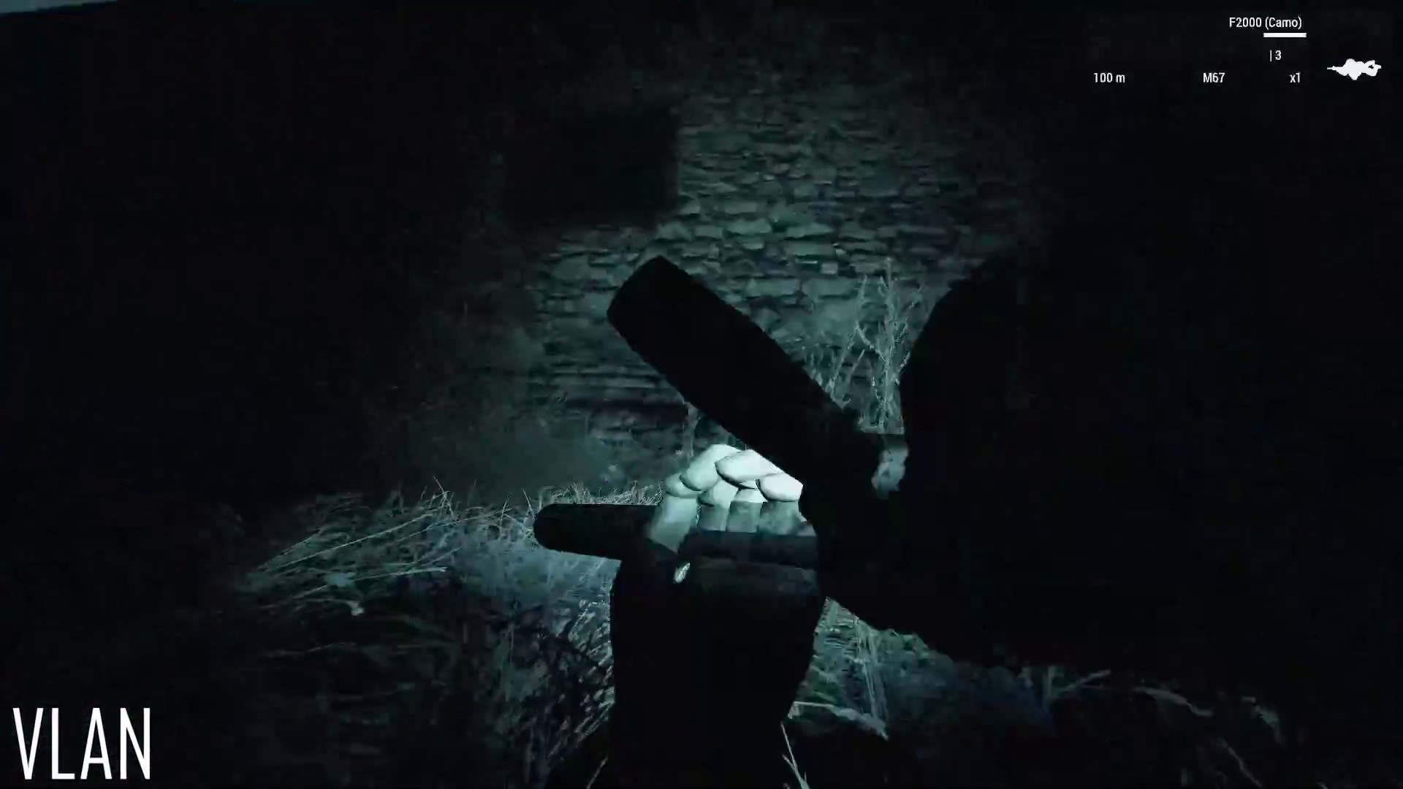
key(z)
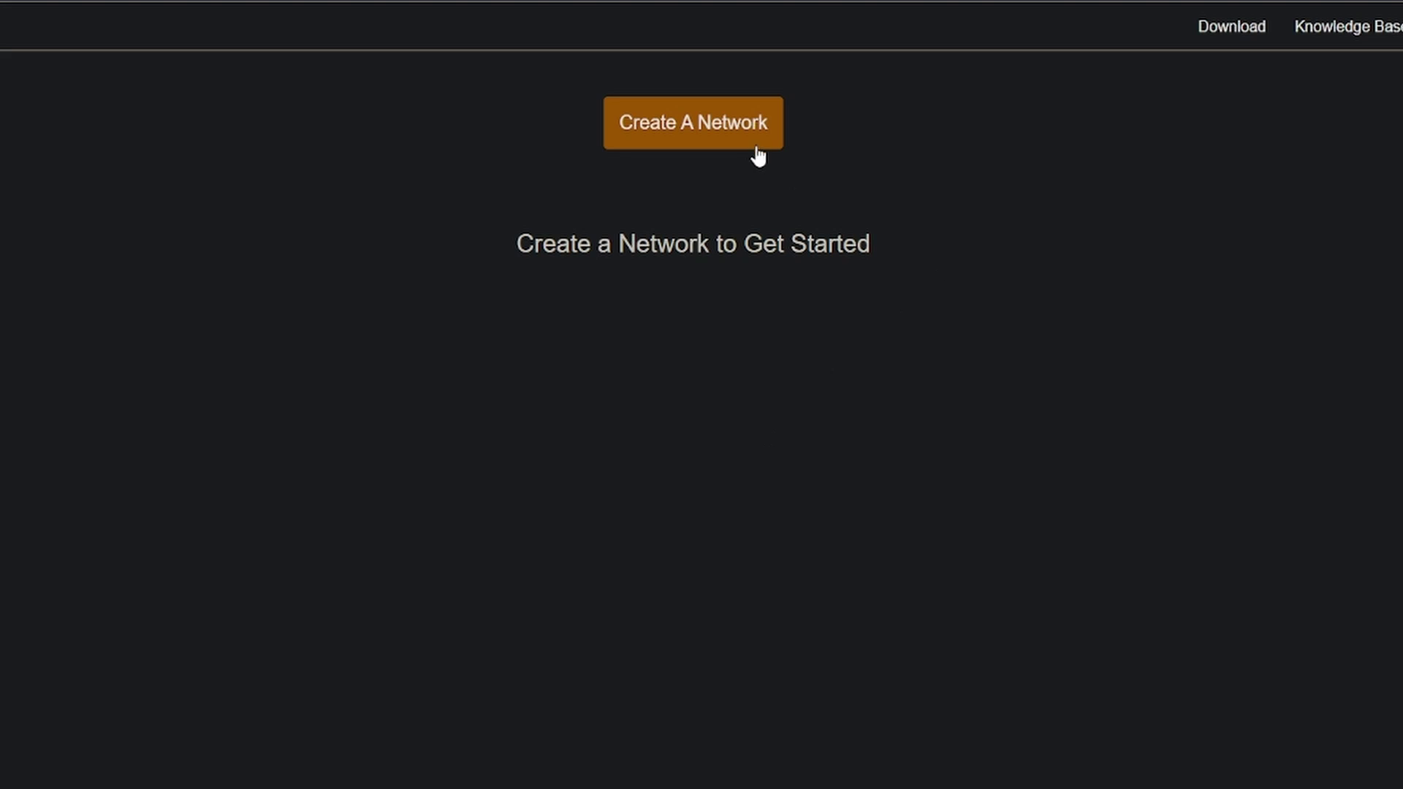
- Create a new network in the ZeroTier web console and set its access control to Public
click(706, 130)
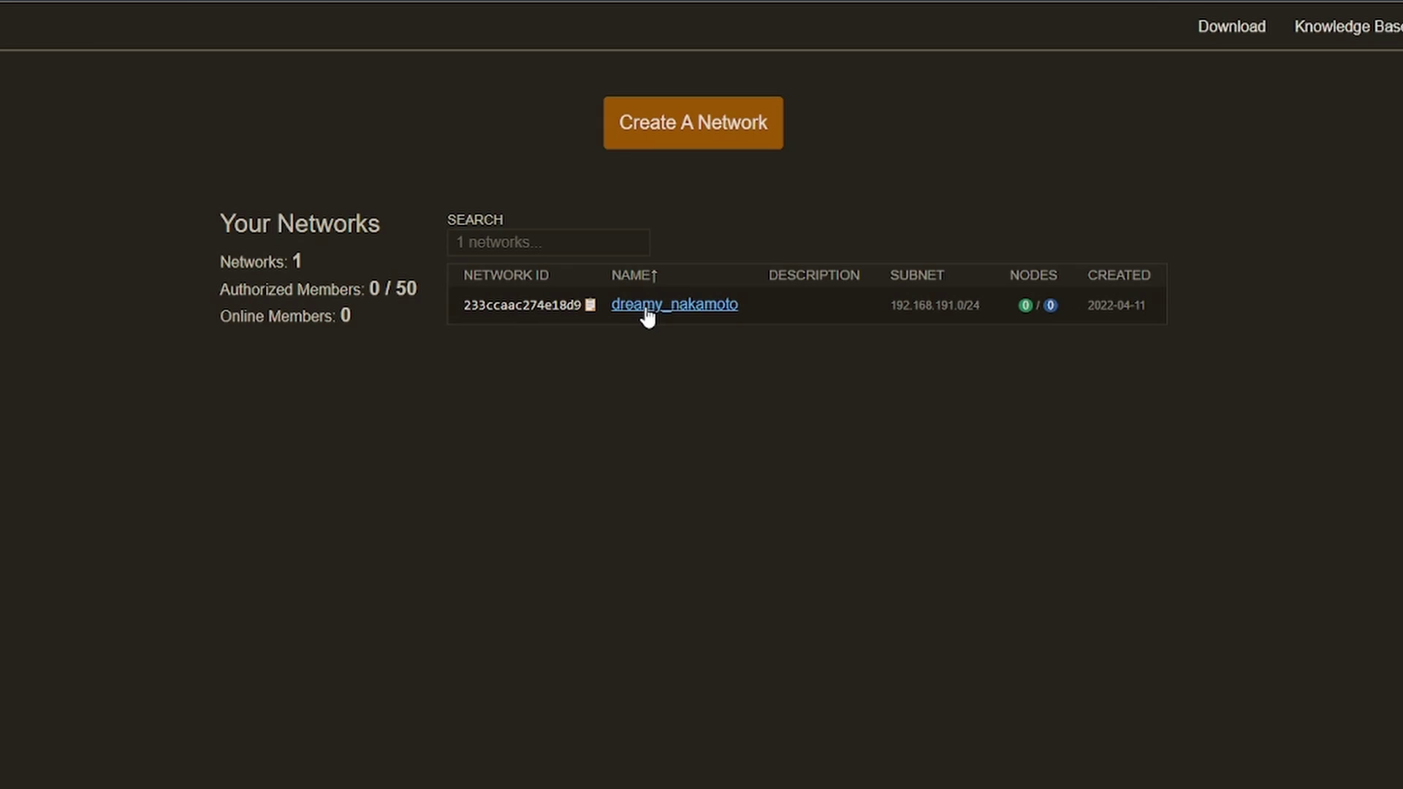
click(590, 319)
scroll(682, 335, down, 1)
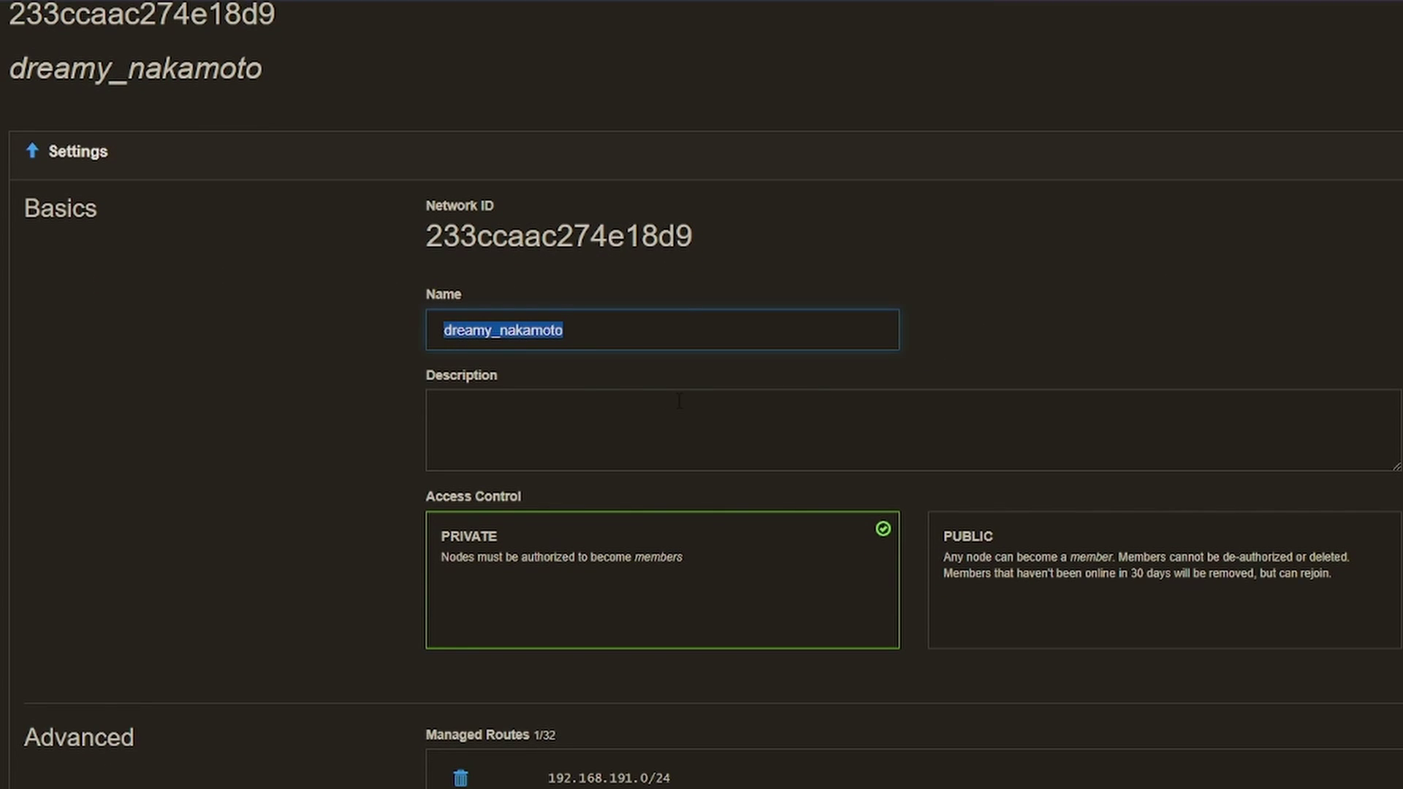
scroll(679, 401, up, 1)
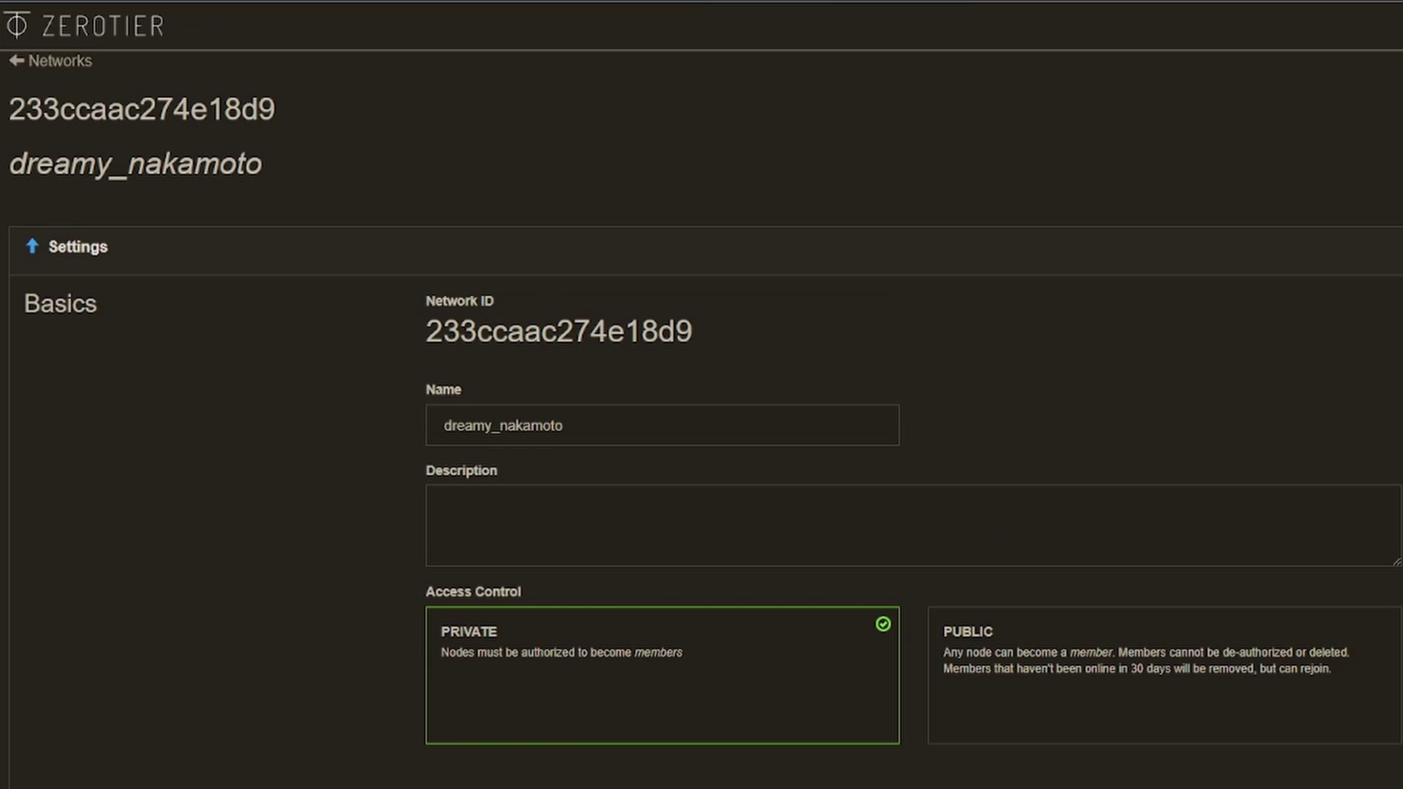
click(1304, 687)
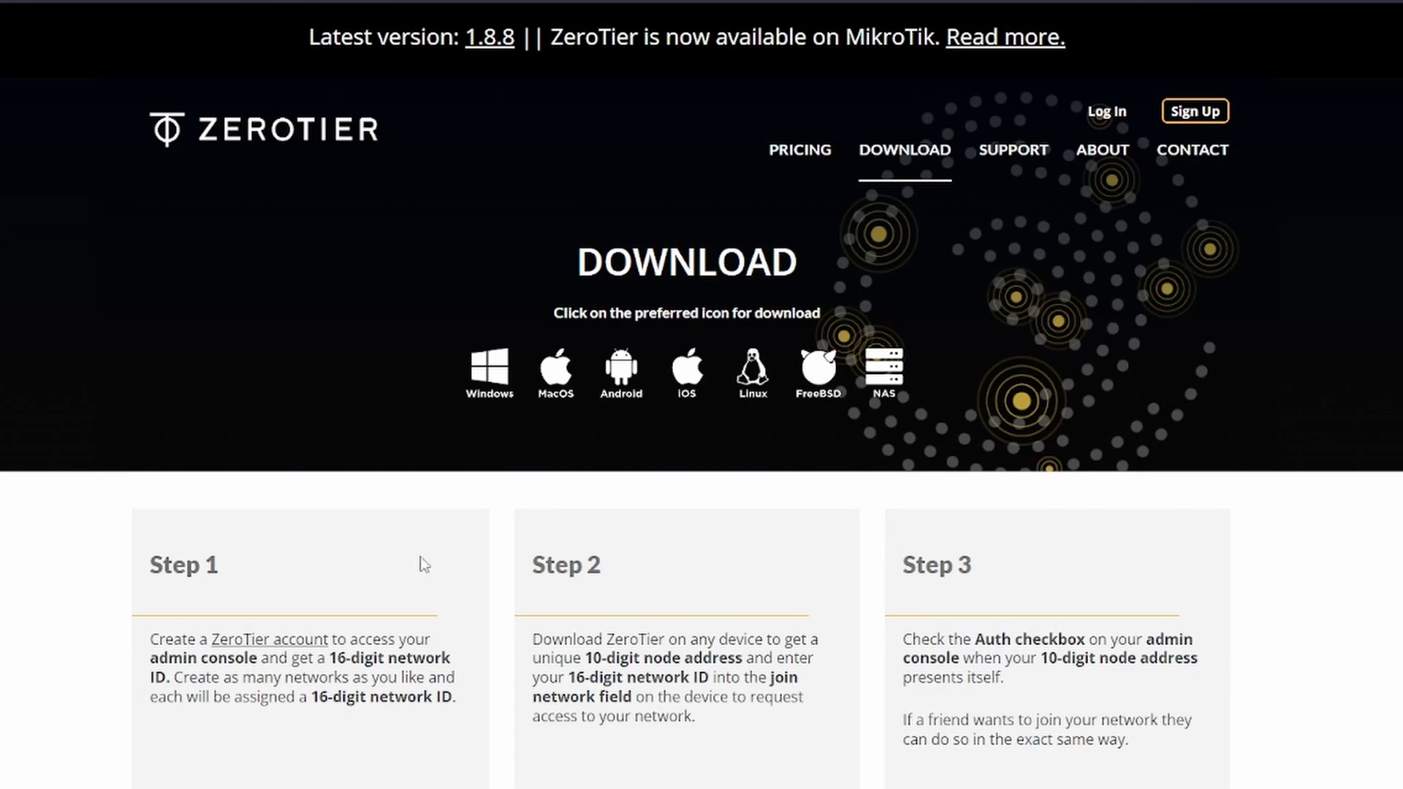
- Download the Windows installer from the ZeroTier download page and save it as ZeroTier One (2).msi
scroll(495, 651, down, 5)
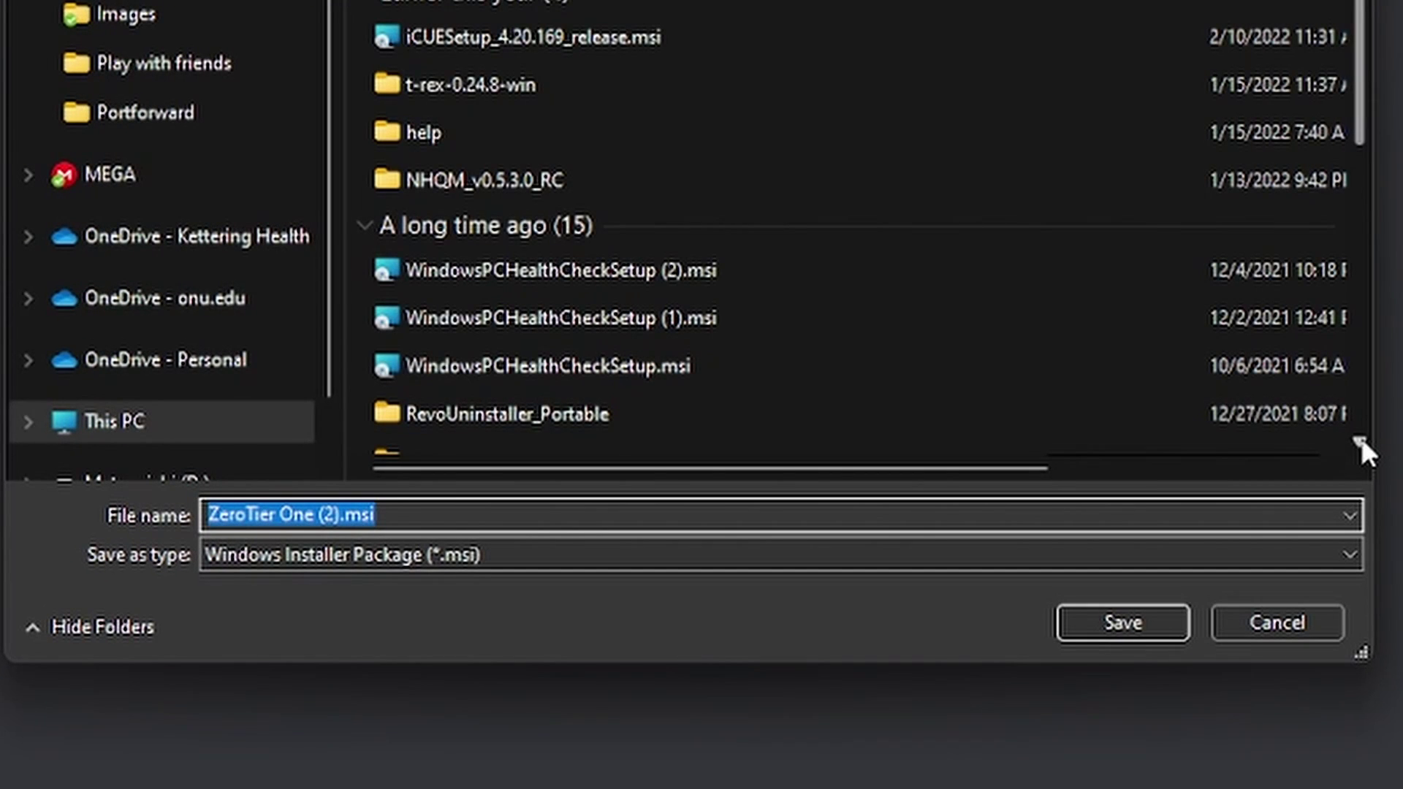
click(1120, 630)
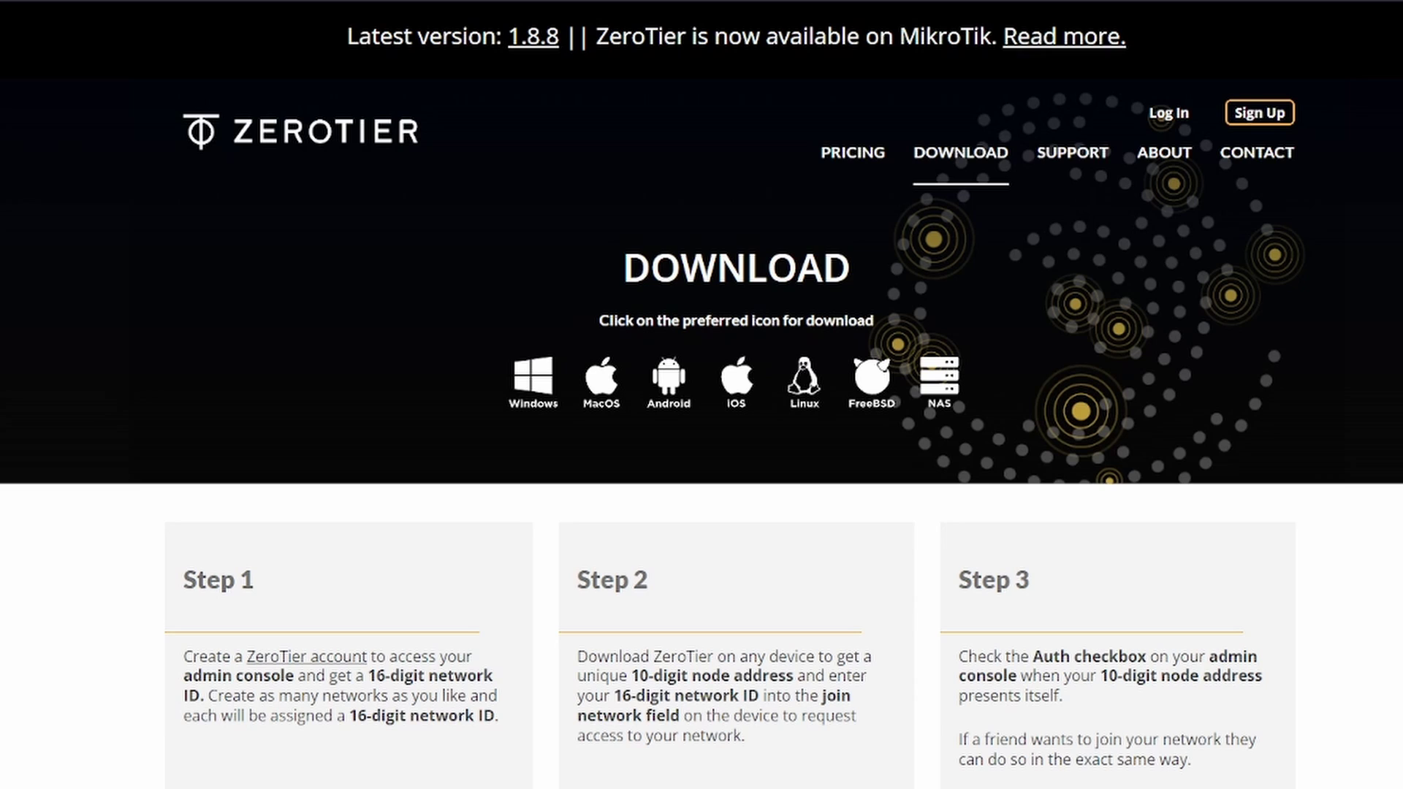
scroll(796, 657, down, 5)
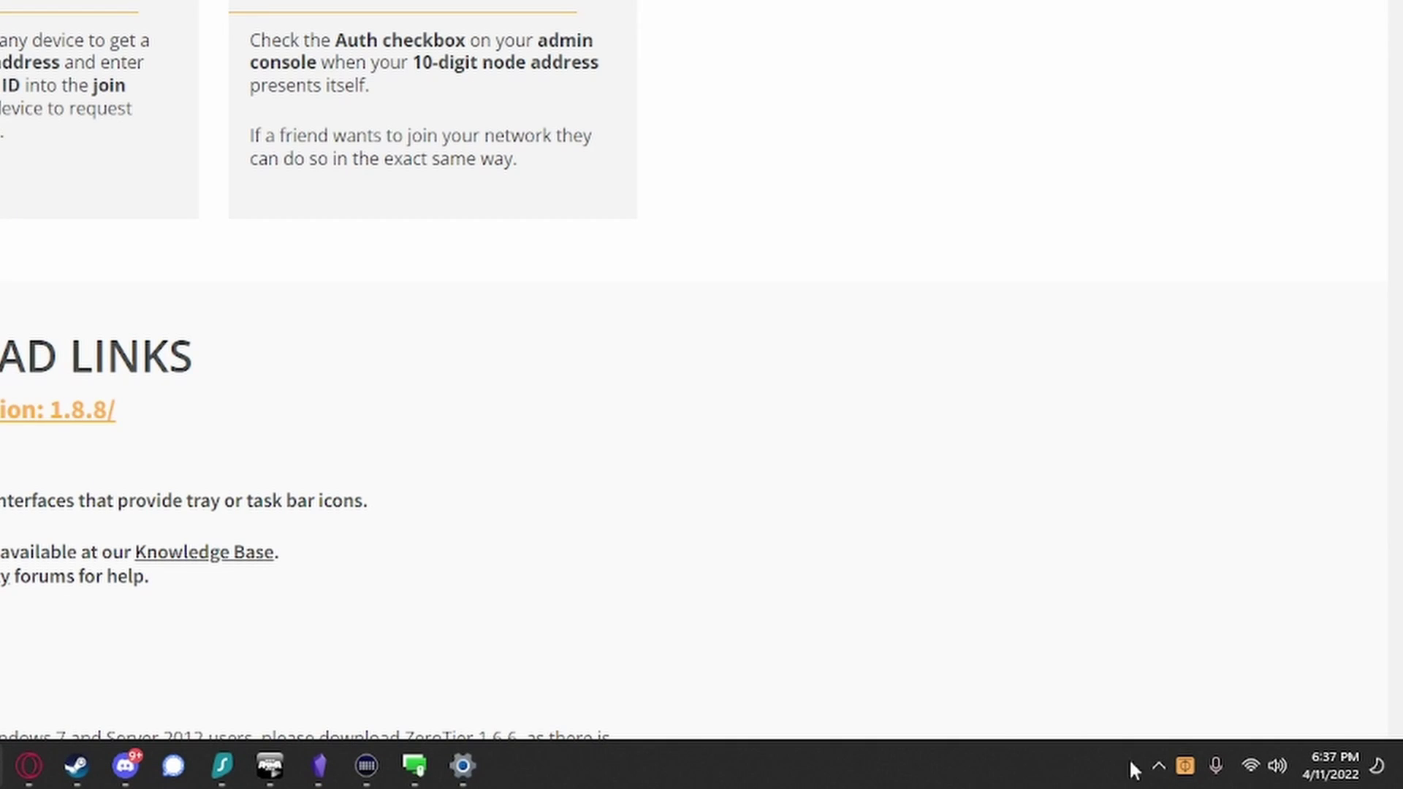
- Copy the new network's ID from its settings page and join that network in the ZeroTier Control Panel
click(1158, 766)
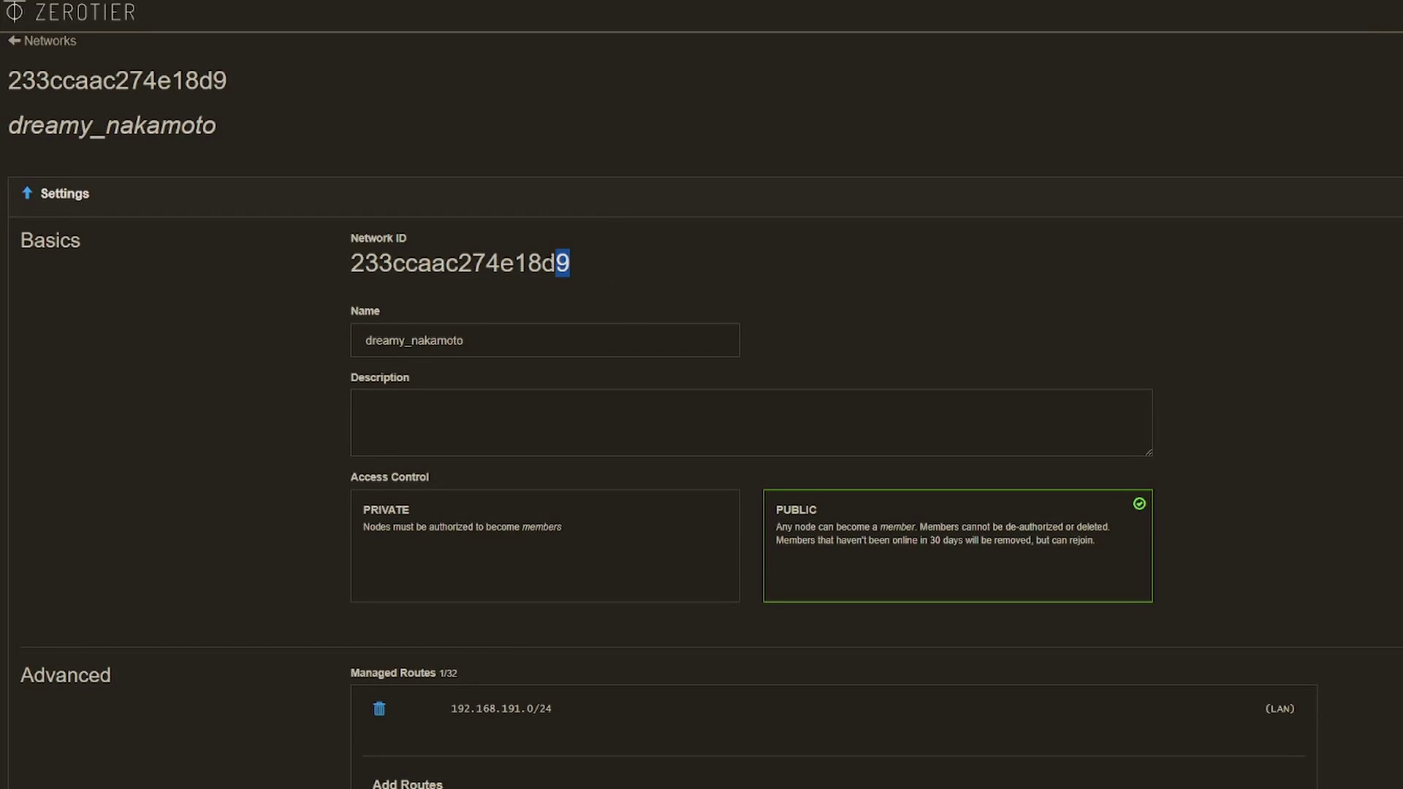
drag(570, 265, 349, 265)
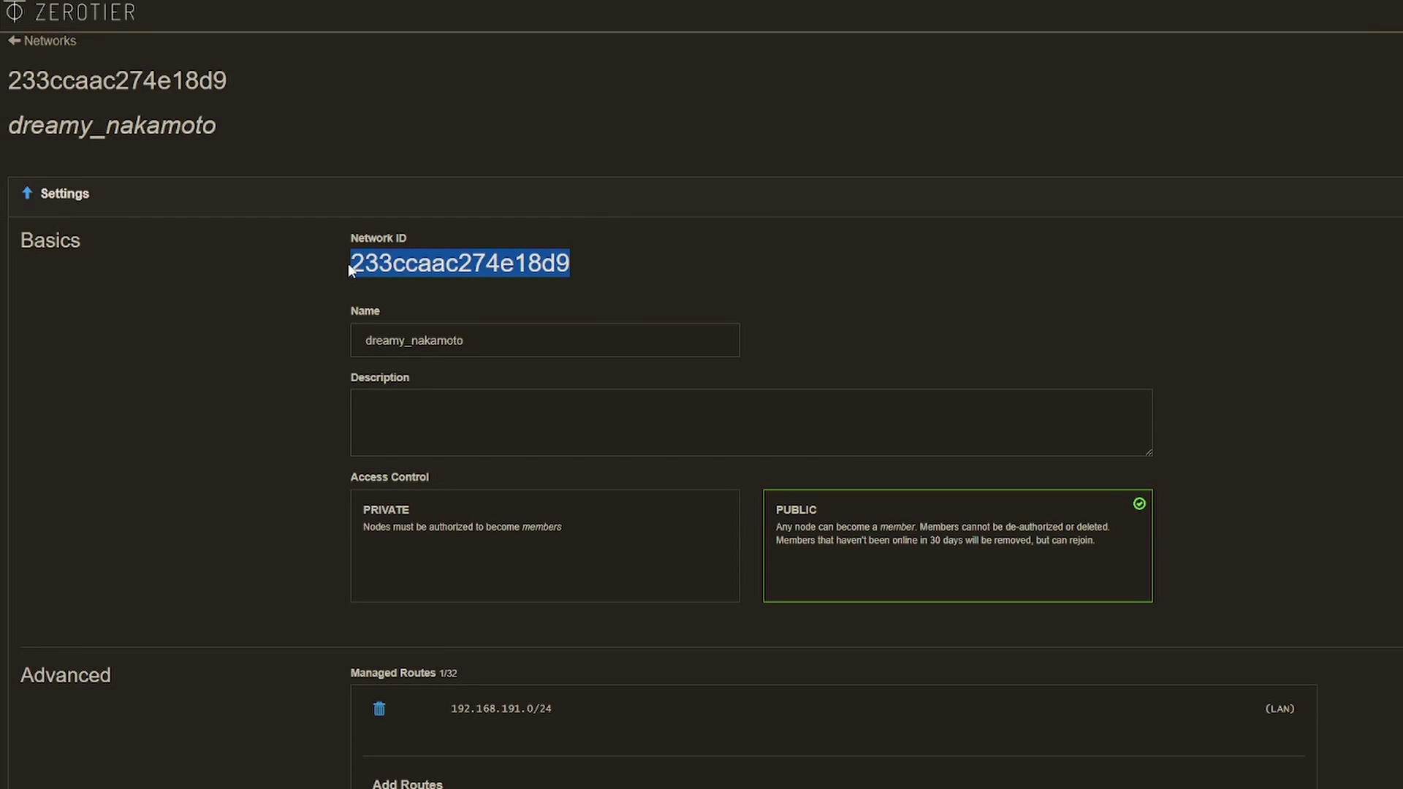
right_click(565, 266)
click(616, 285)
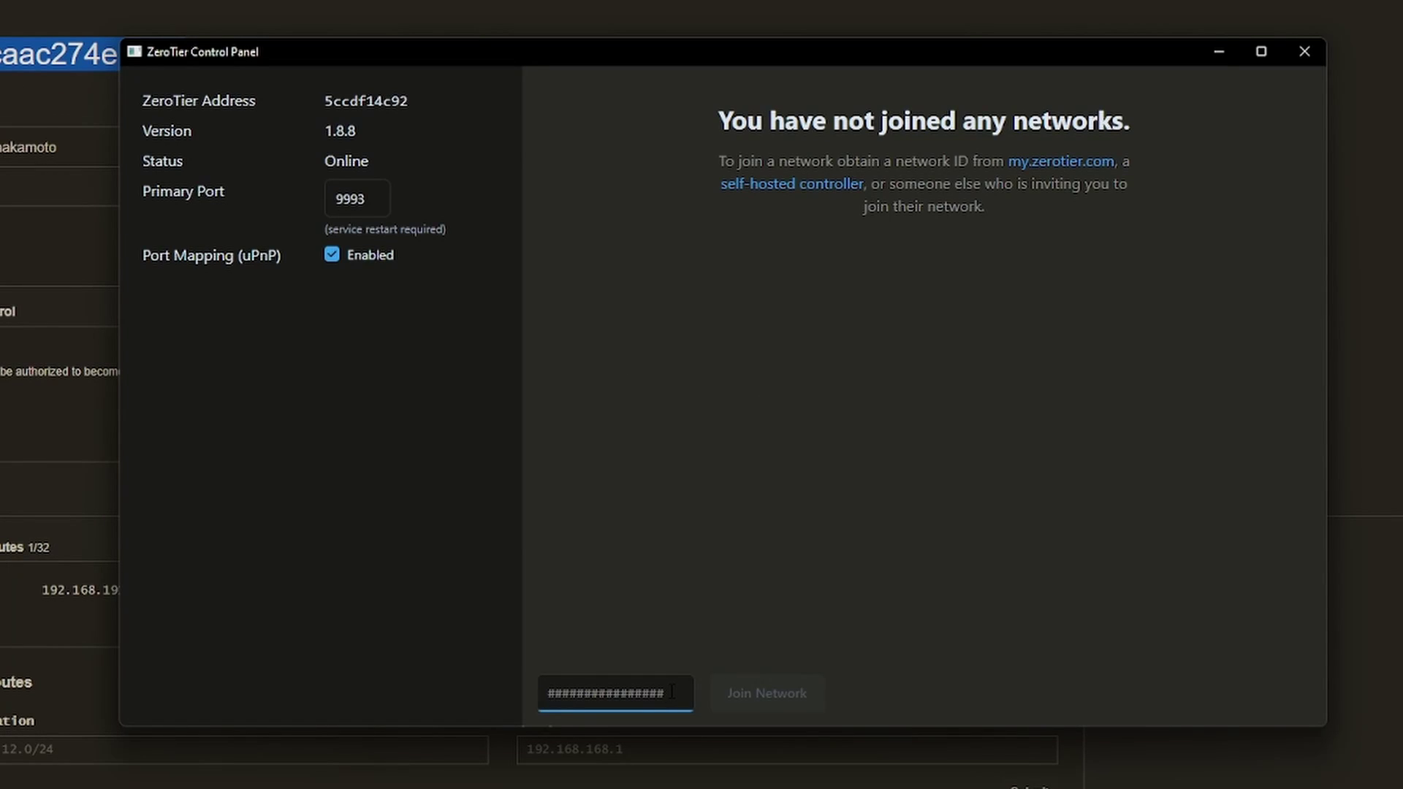
key(ctrl+v)
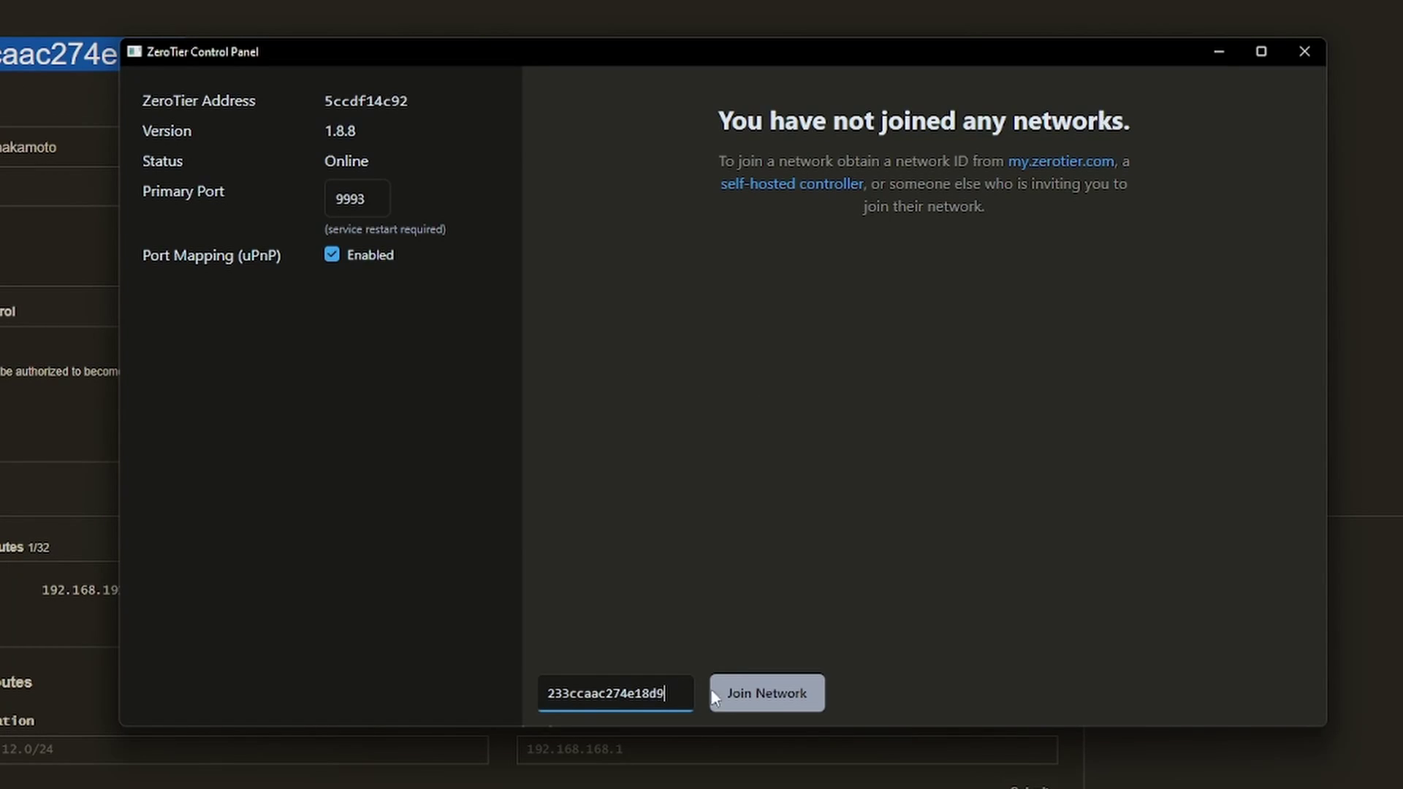
click(779, 697)
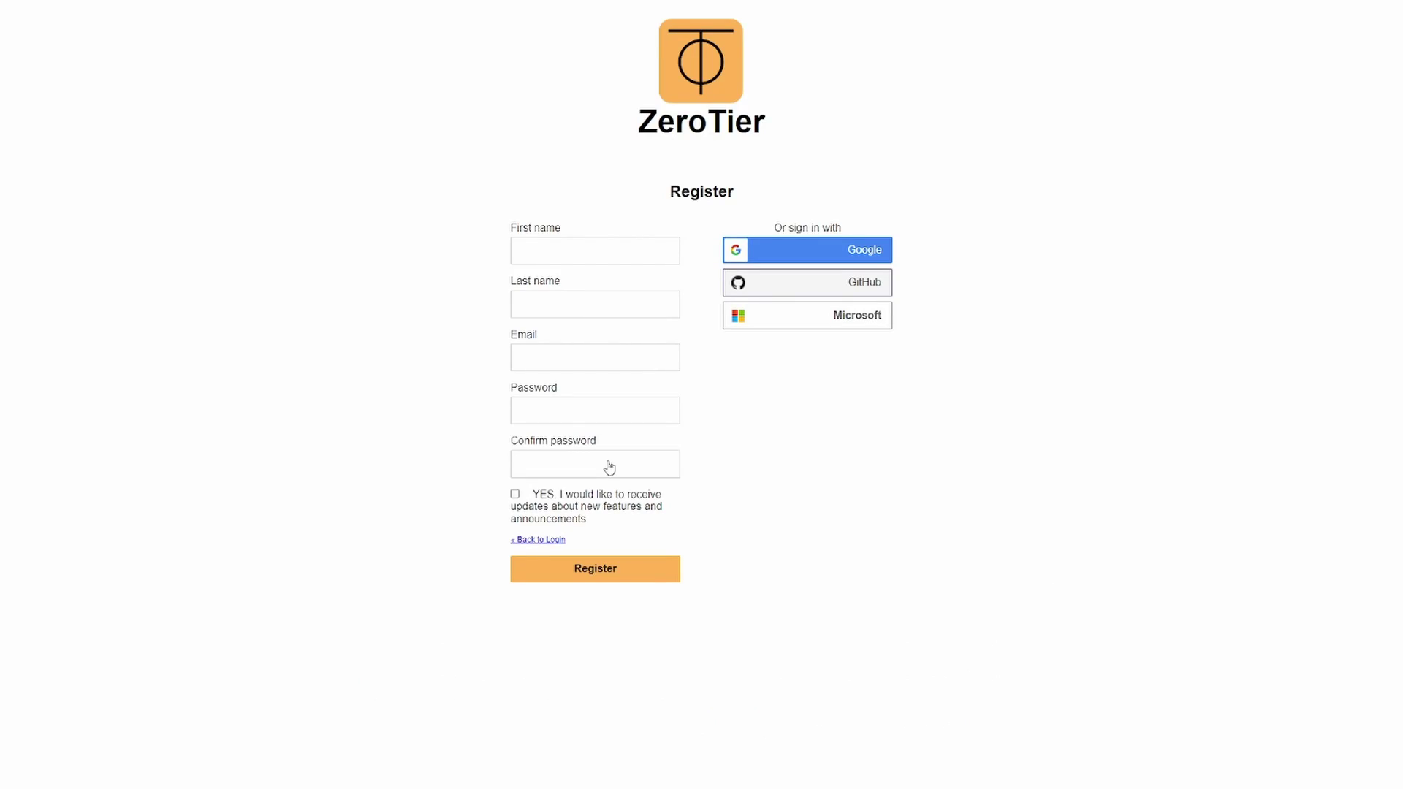
- Start a ZeroTier account registration by entering the first name
click(642, 263)
text(Knight)
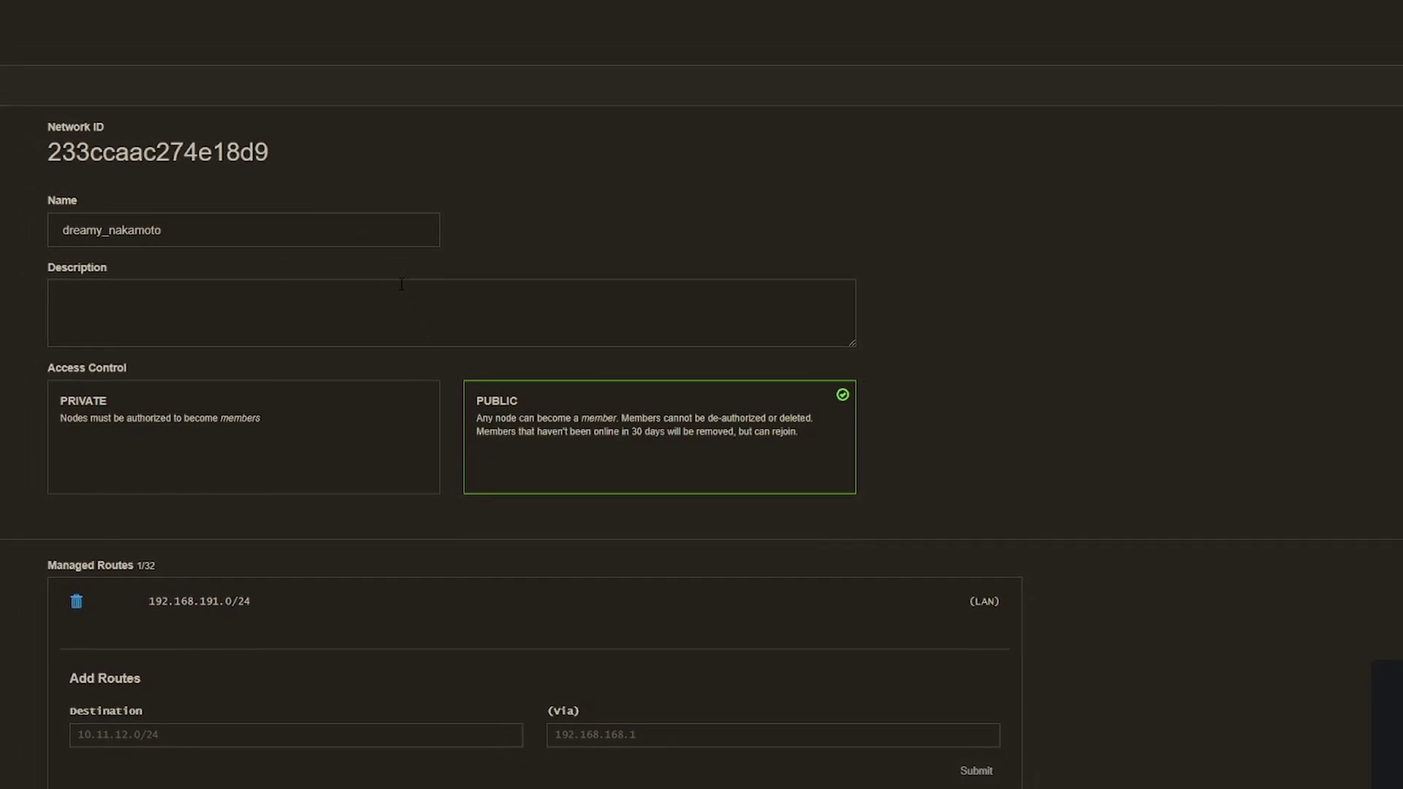
- Select the network ID on the network's settings page and use it to join the network from the ZeroTier Control Panel
drag(300, 170, 90, 170)
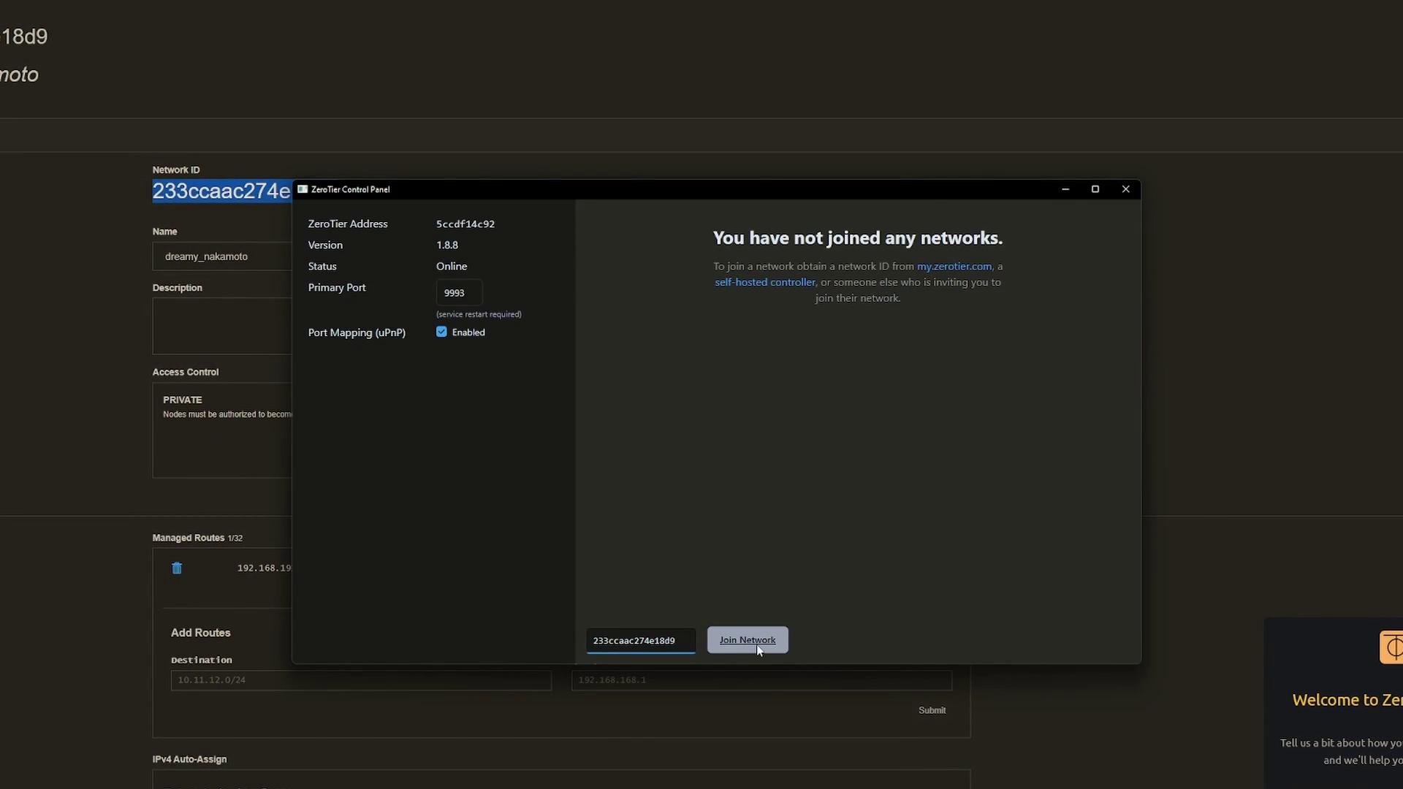
click(758, 648)
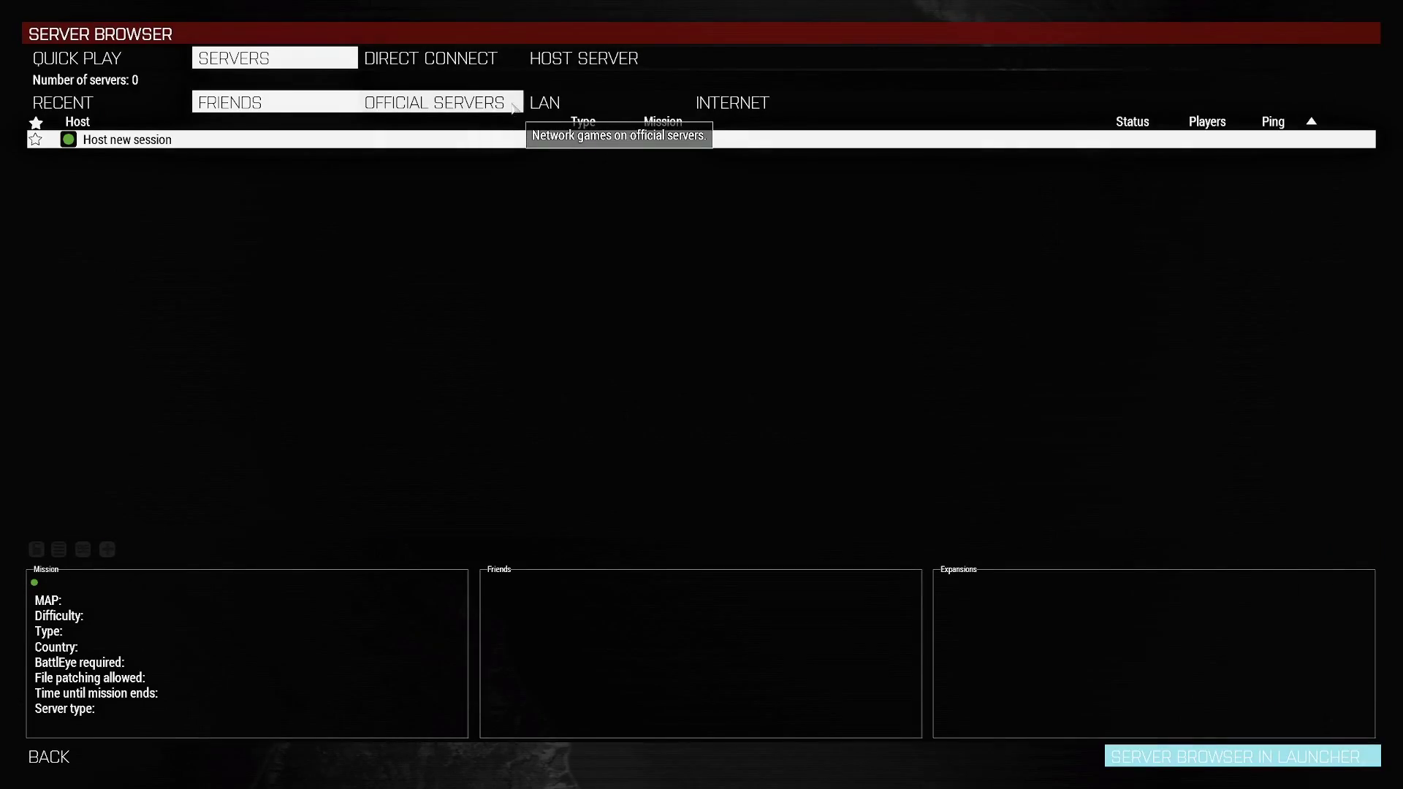
- Host an Arma 3 LAN server on port 2302 with a maximum of 4 players, a server password and UPnP off
click(589, 64)
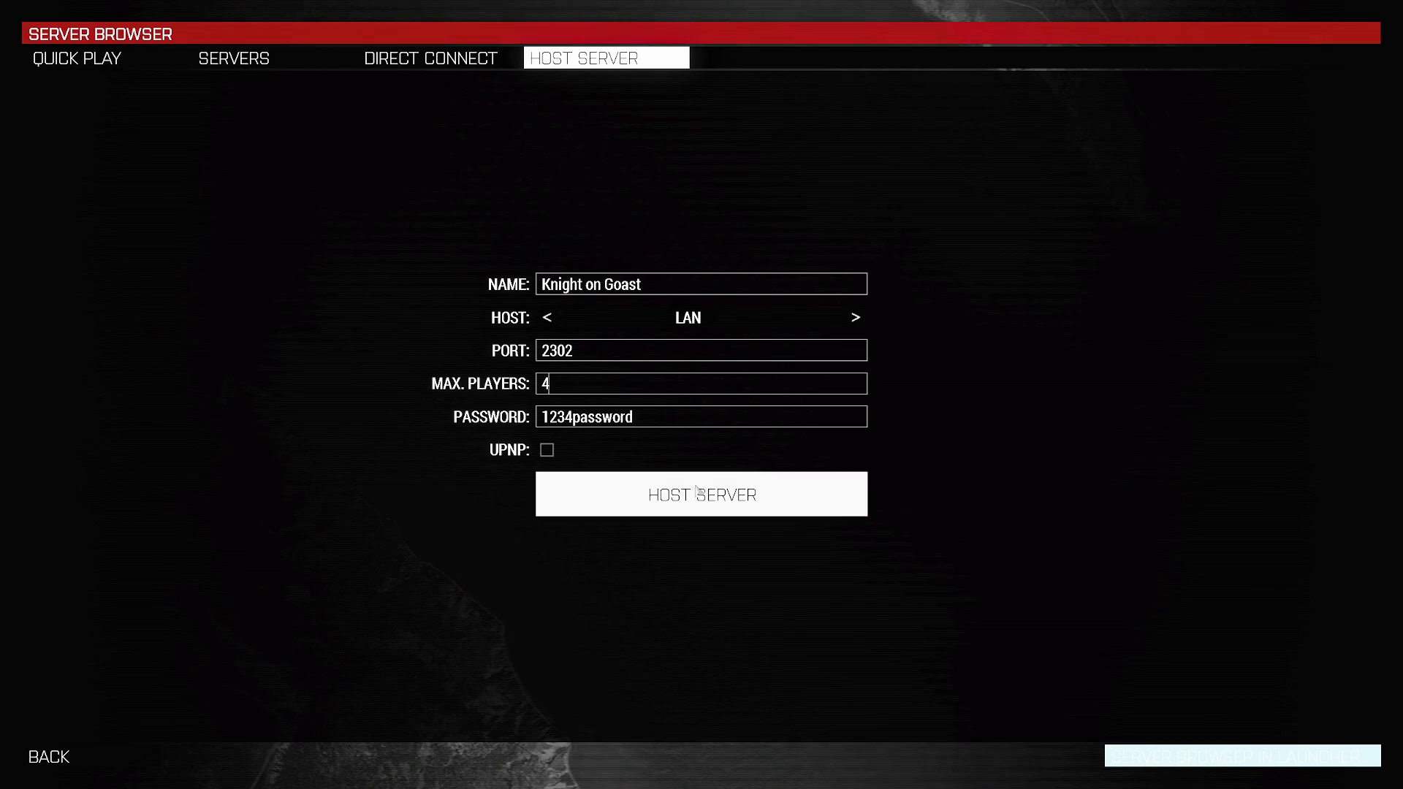
click(720, 495)
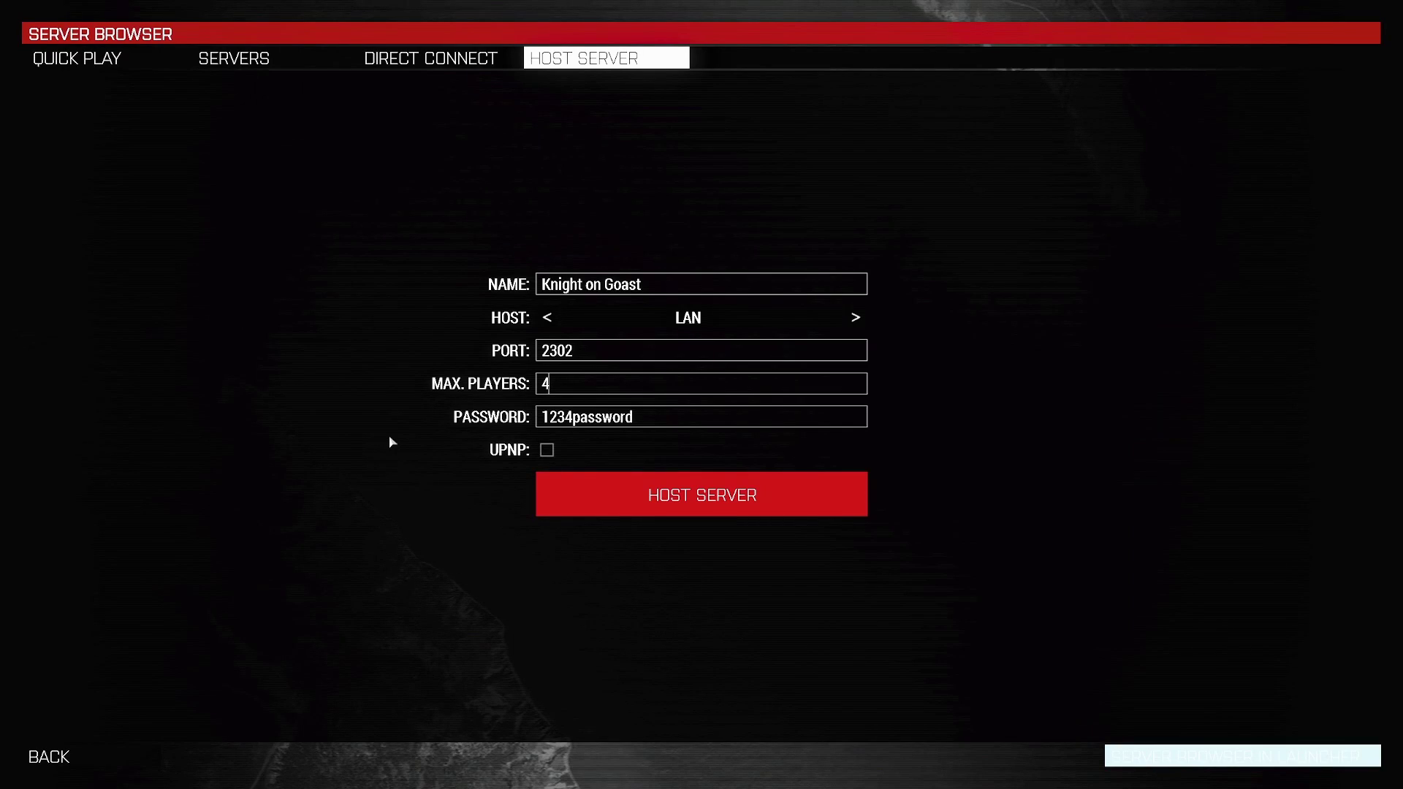
click(720, 494)
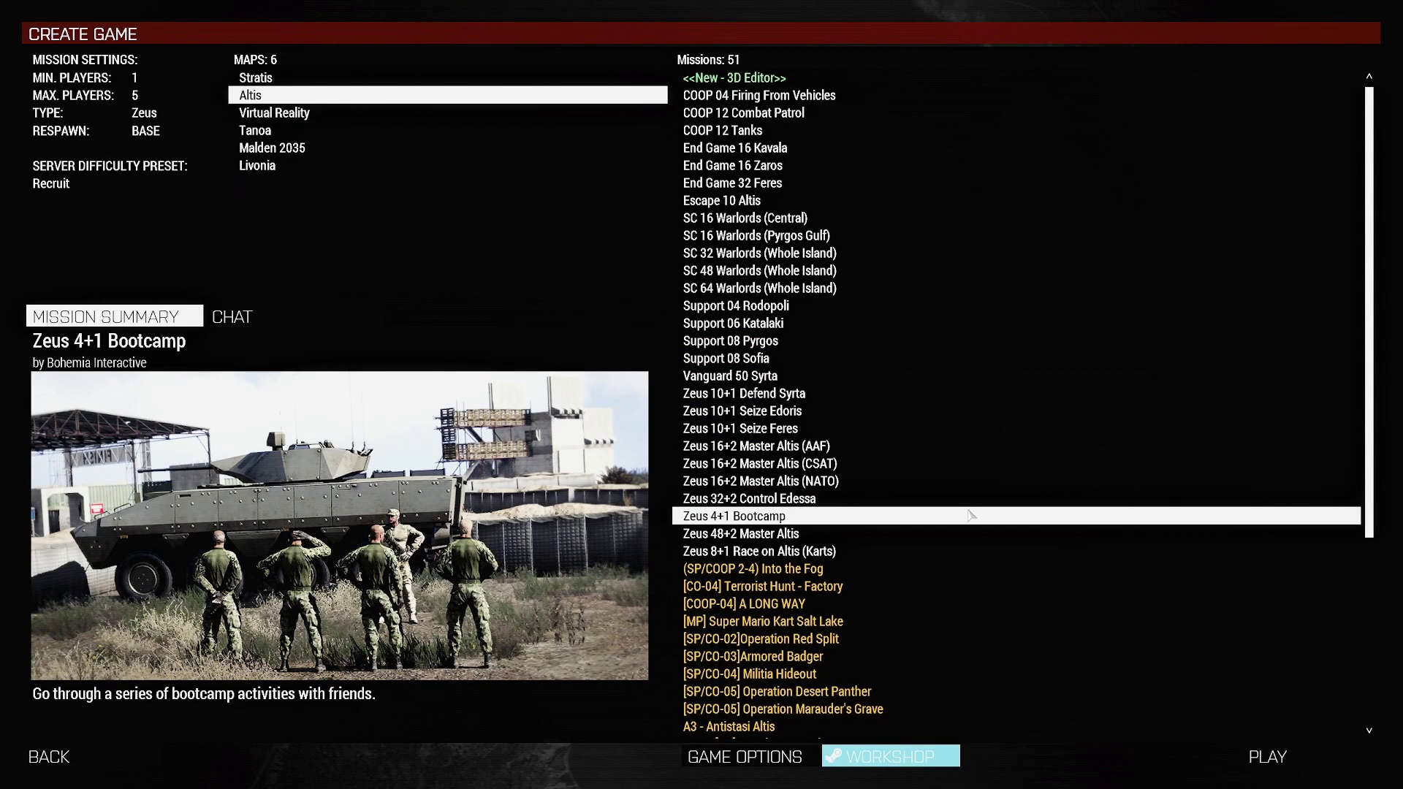
- Launch the Zeus 4+1 Bootcamp mission on the Altis map for the hosted server
double_click(972, 515)
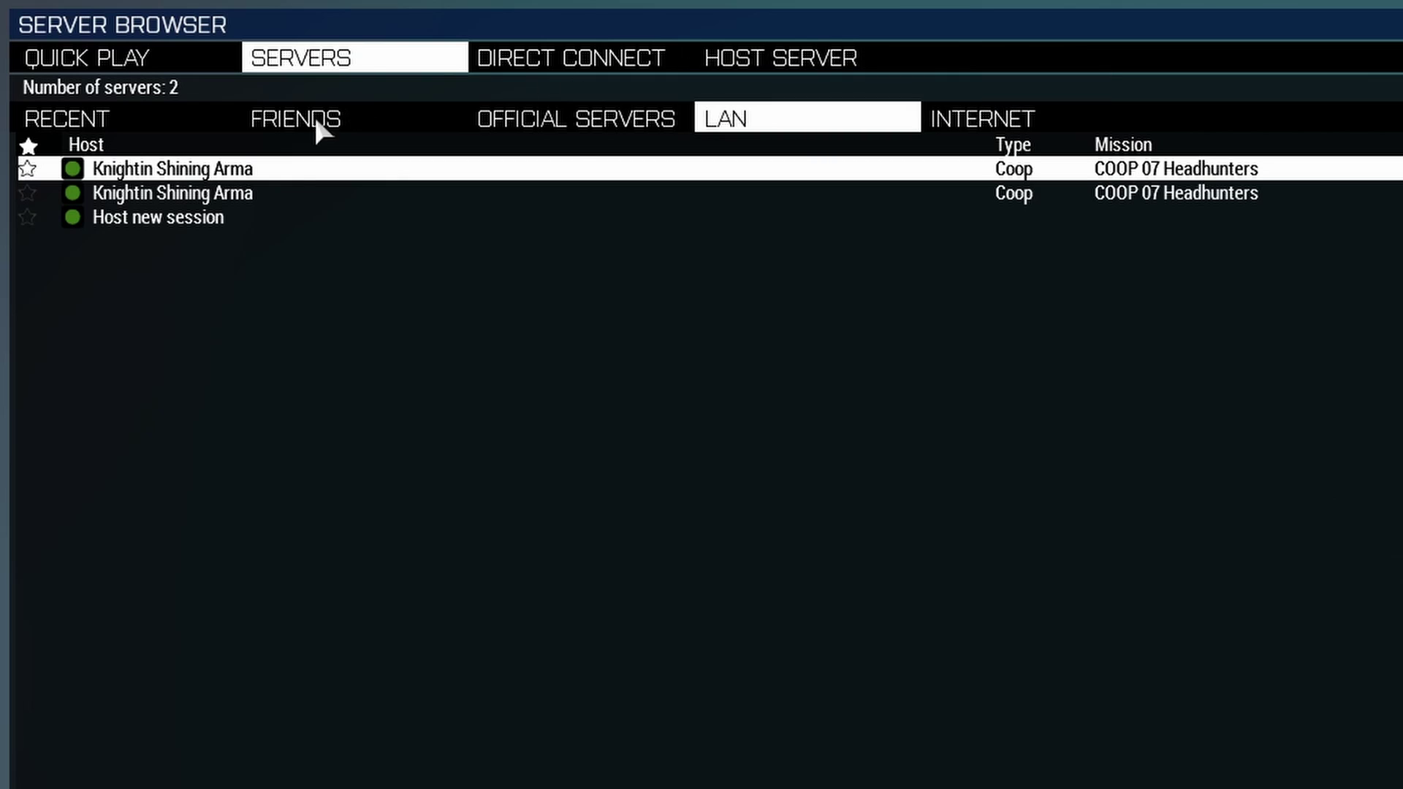
- Join the second COOP 07 Headhunters session in the LAN server list and take the Marksman role for BLUFOR
click(306, 194)
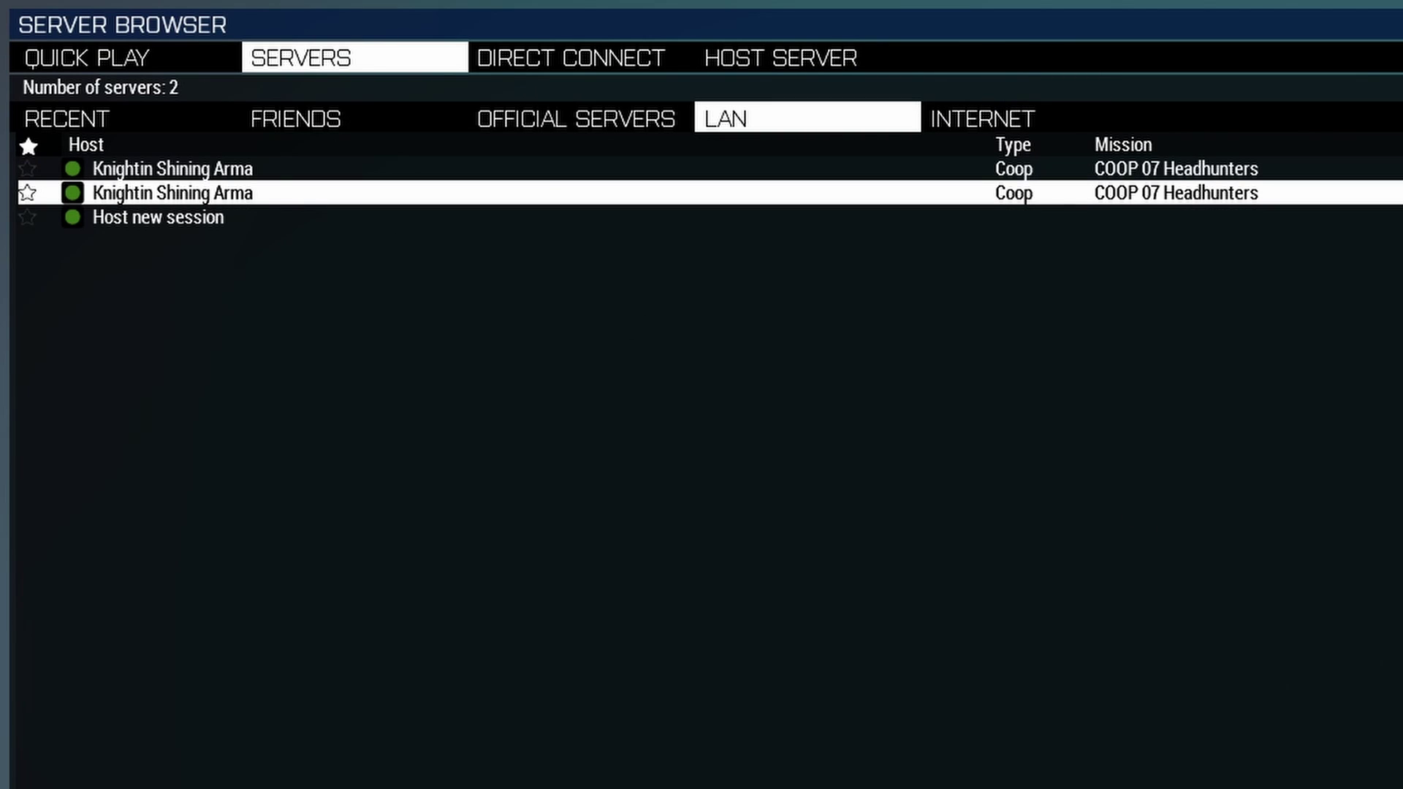
double_click(307, 195)
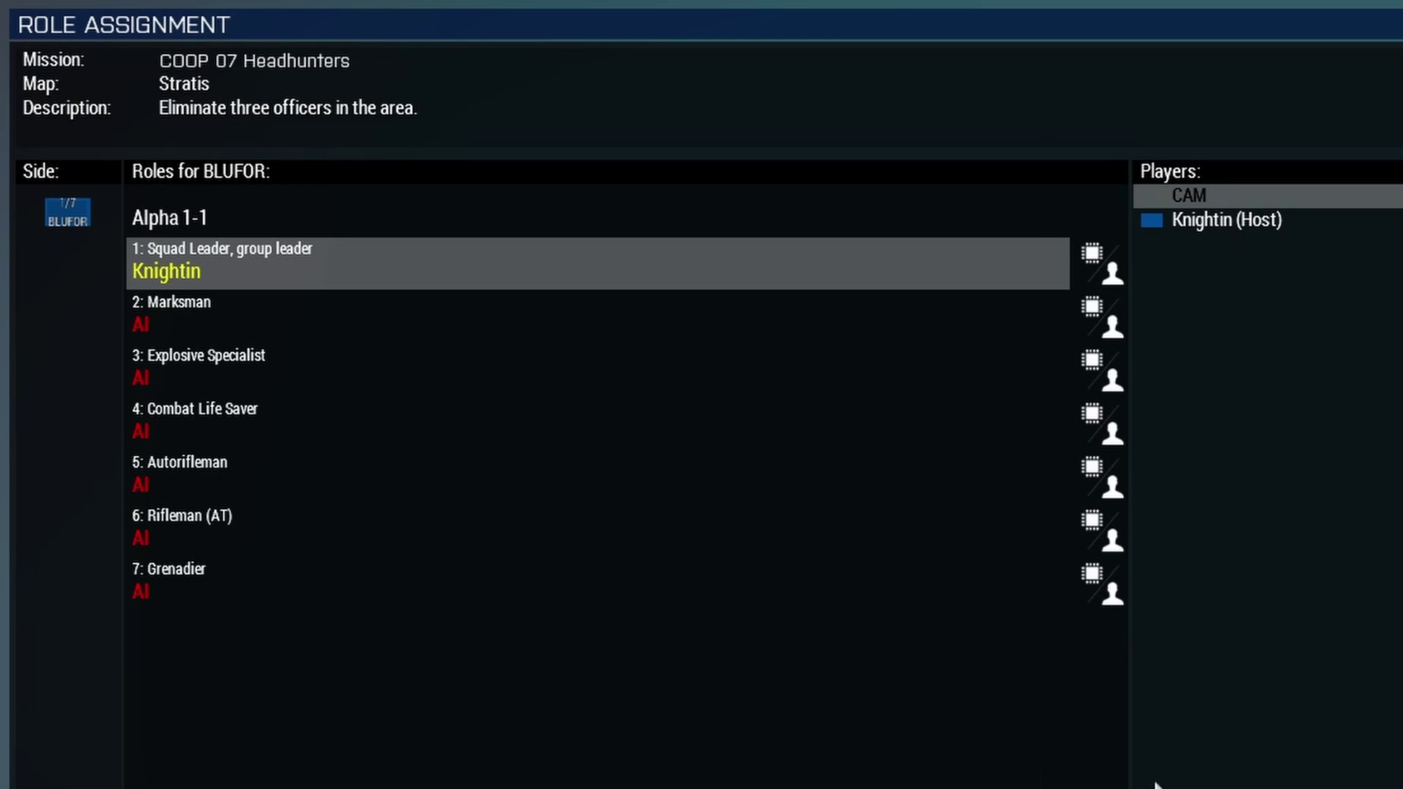
click(218, 317)
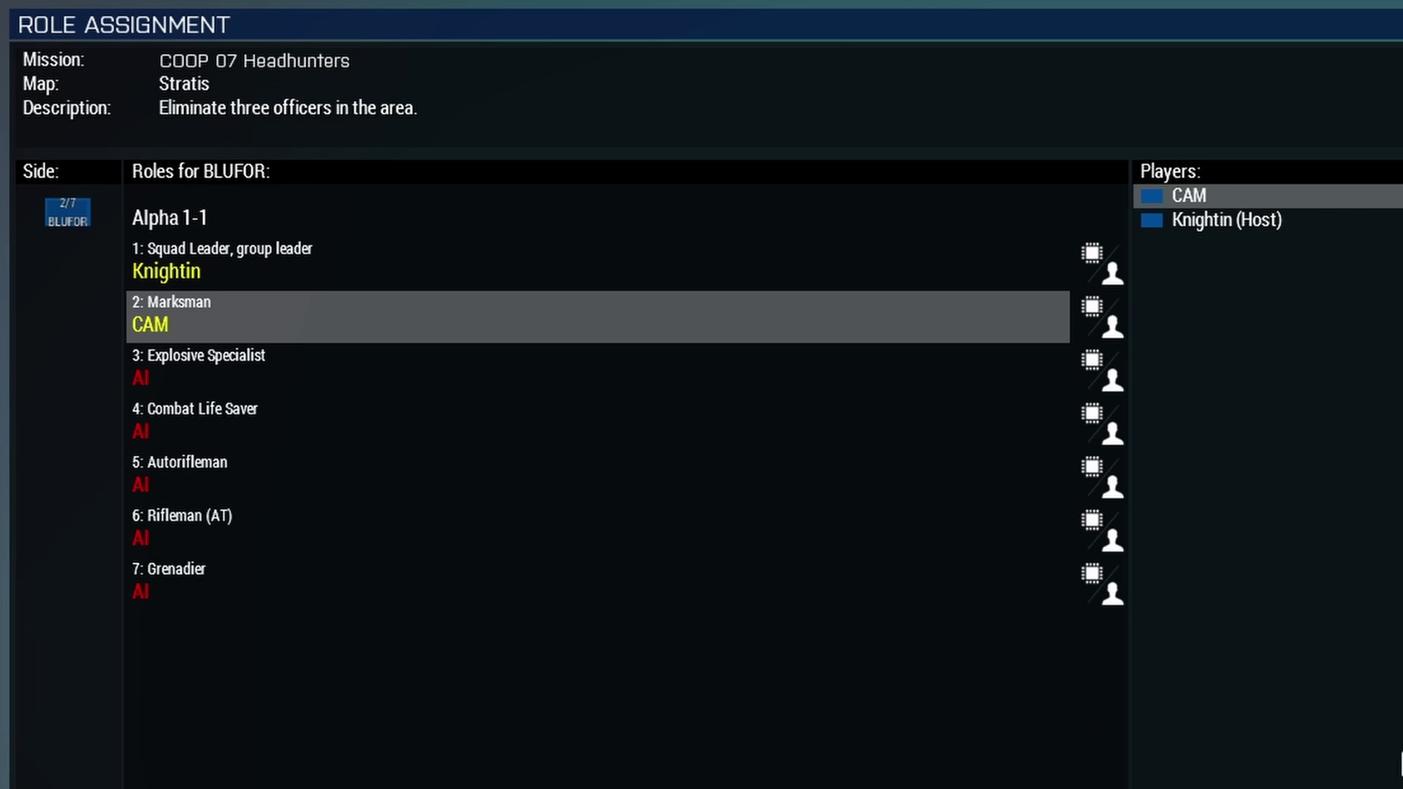
click(418, 513)
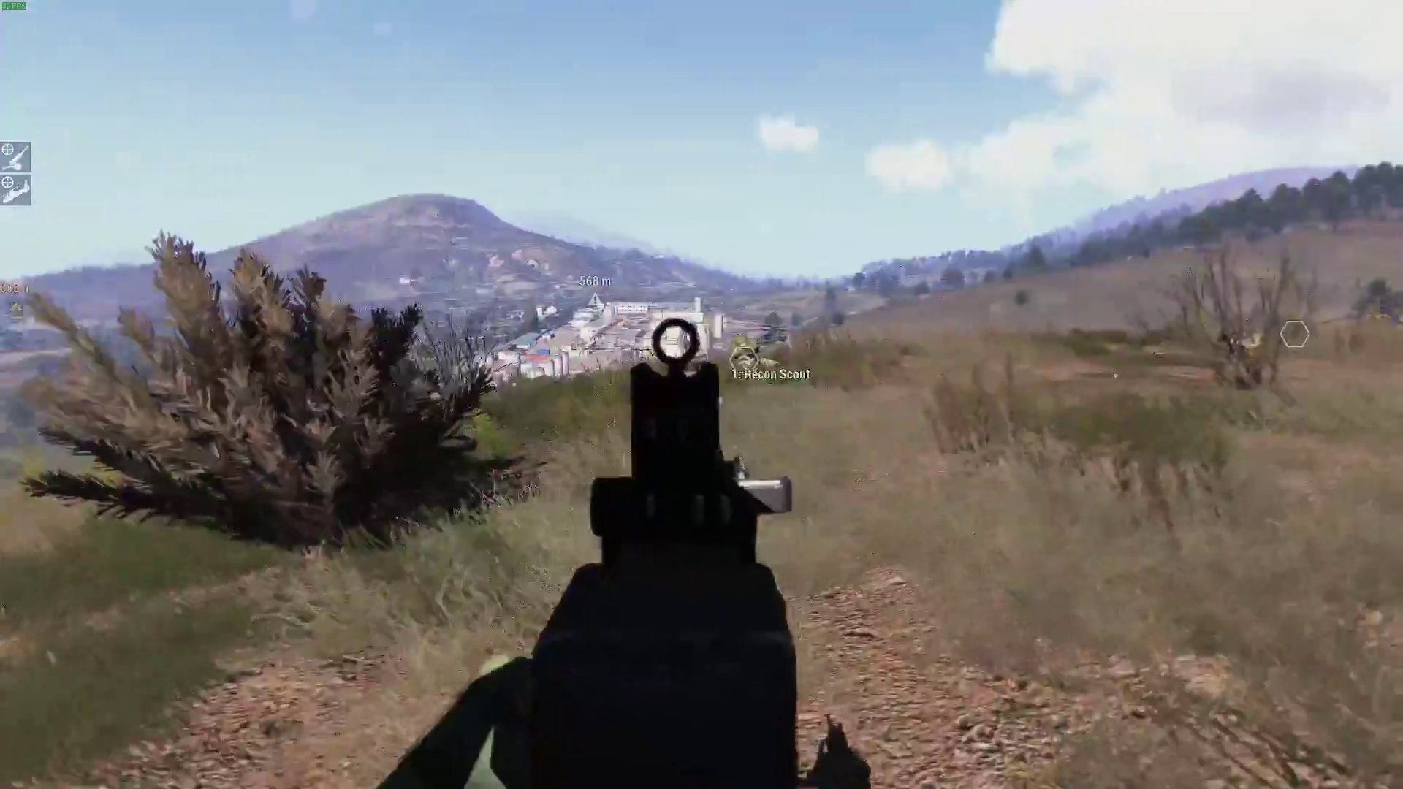
right_click(701, 394)
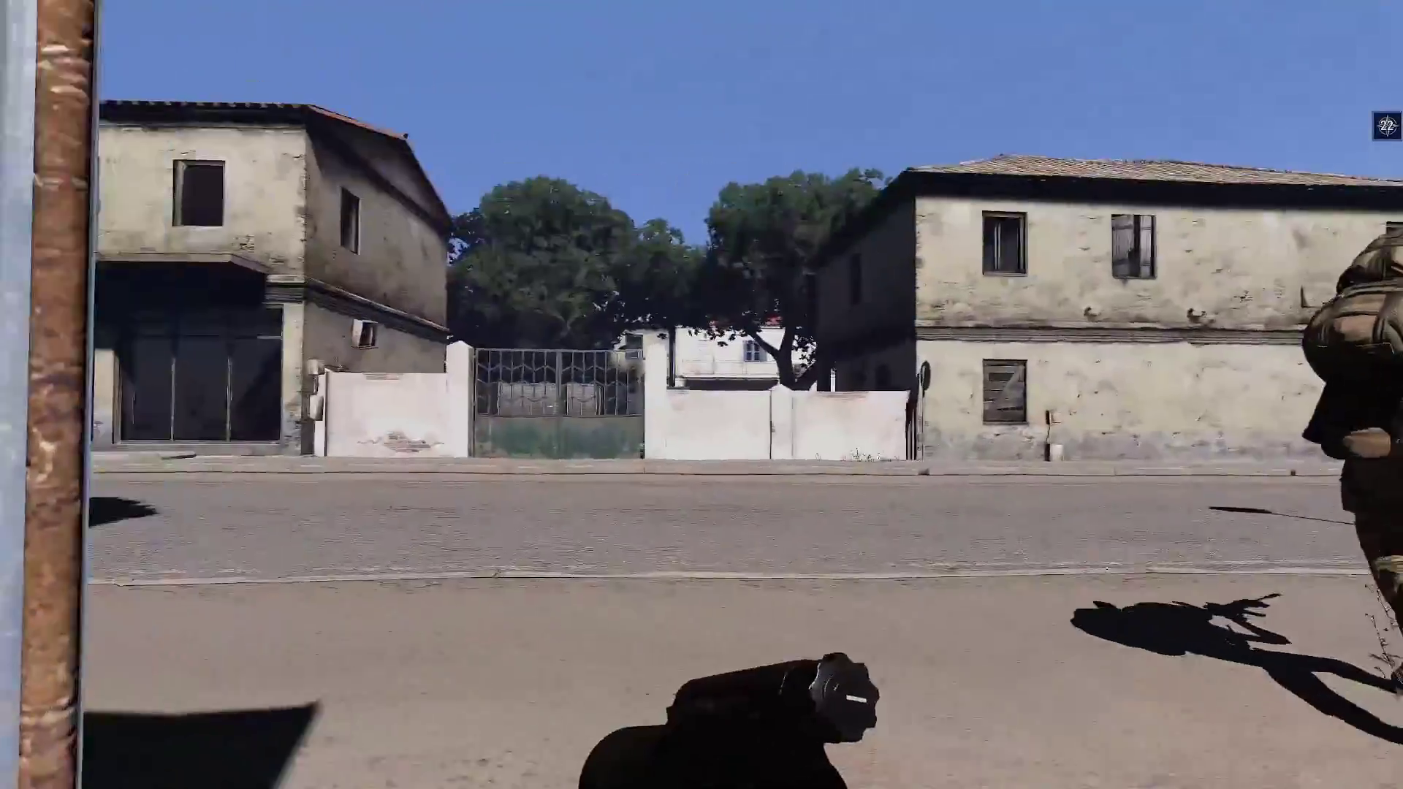
right_click(701, 395)
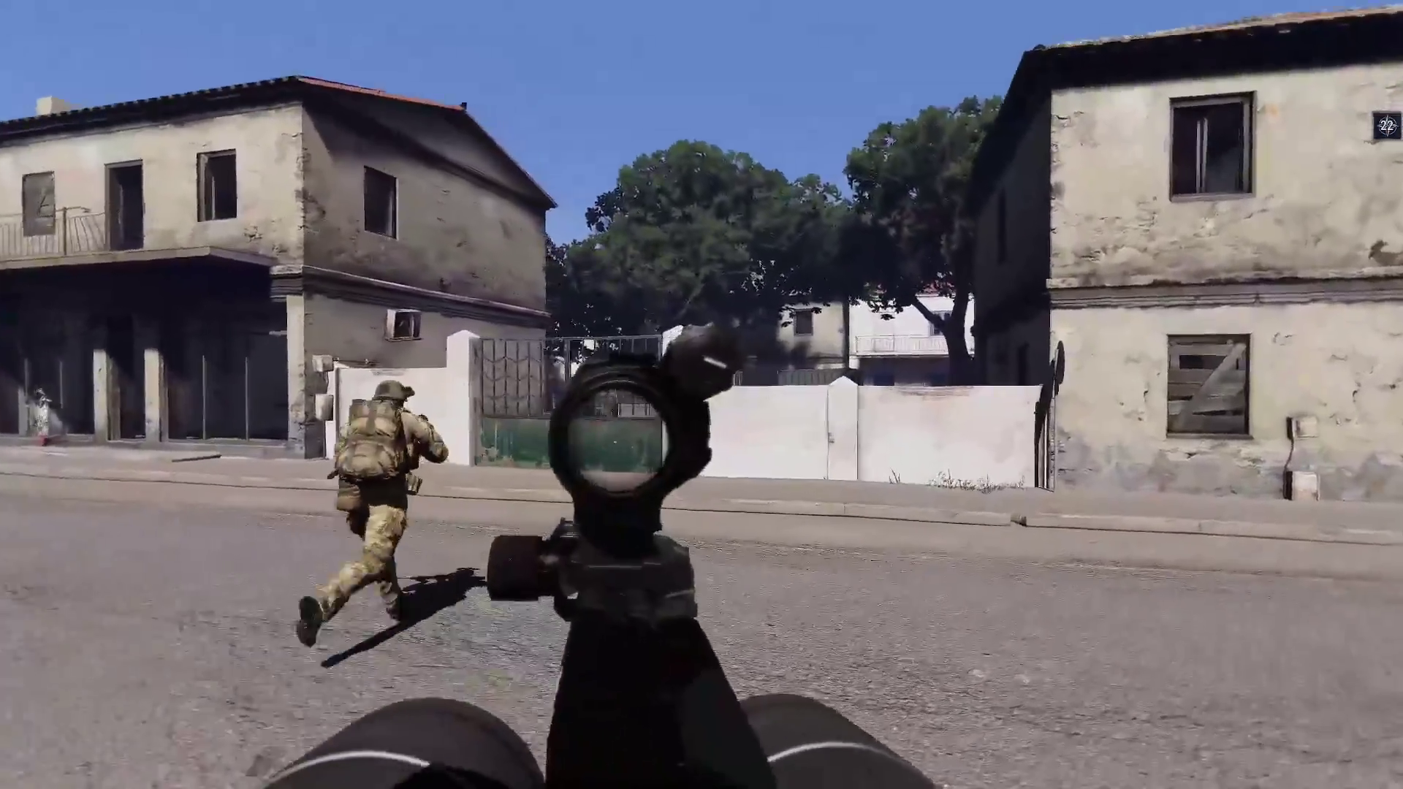
key(shift+w)
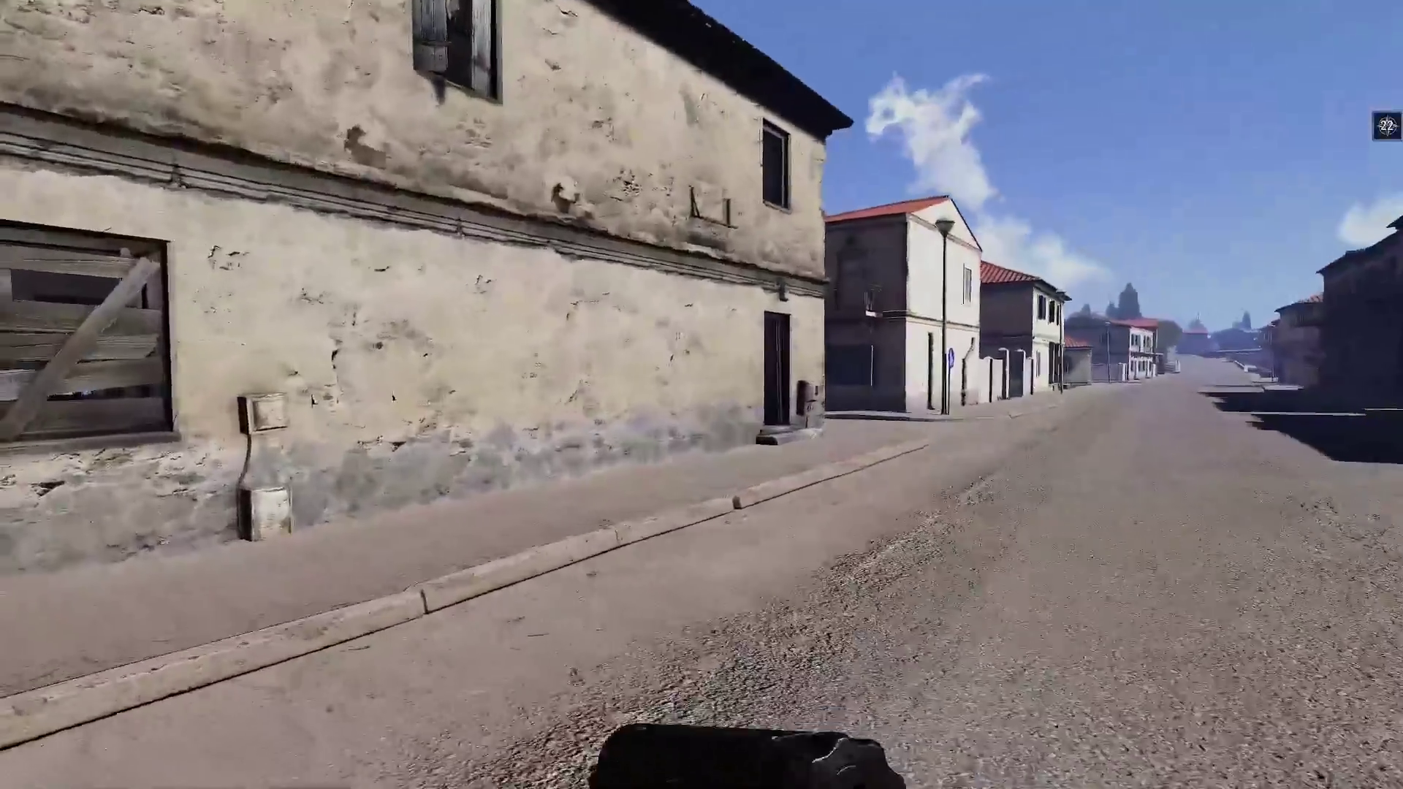
key(w)
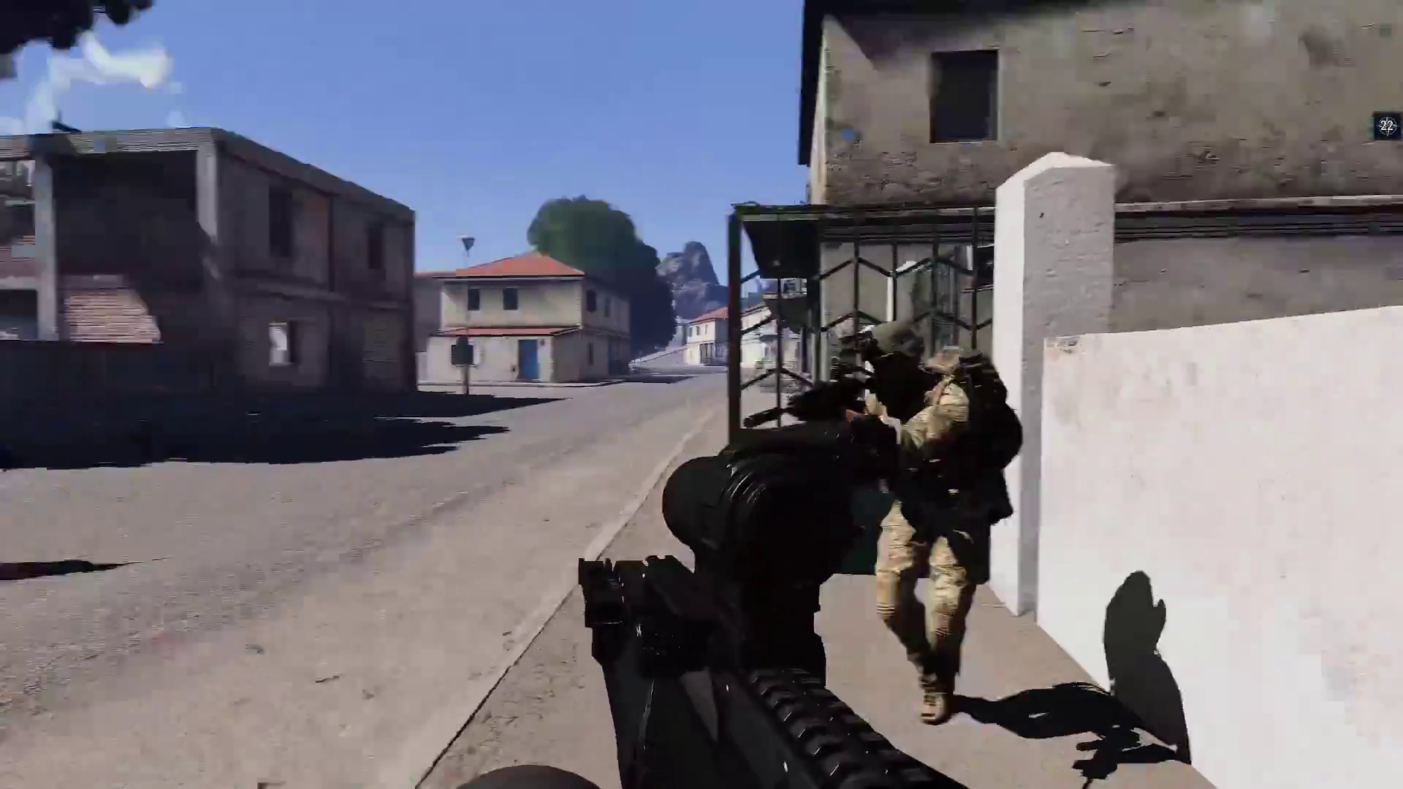
key(w)
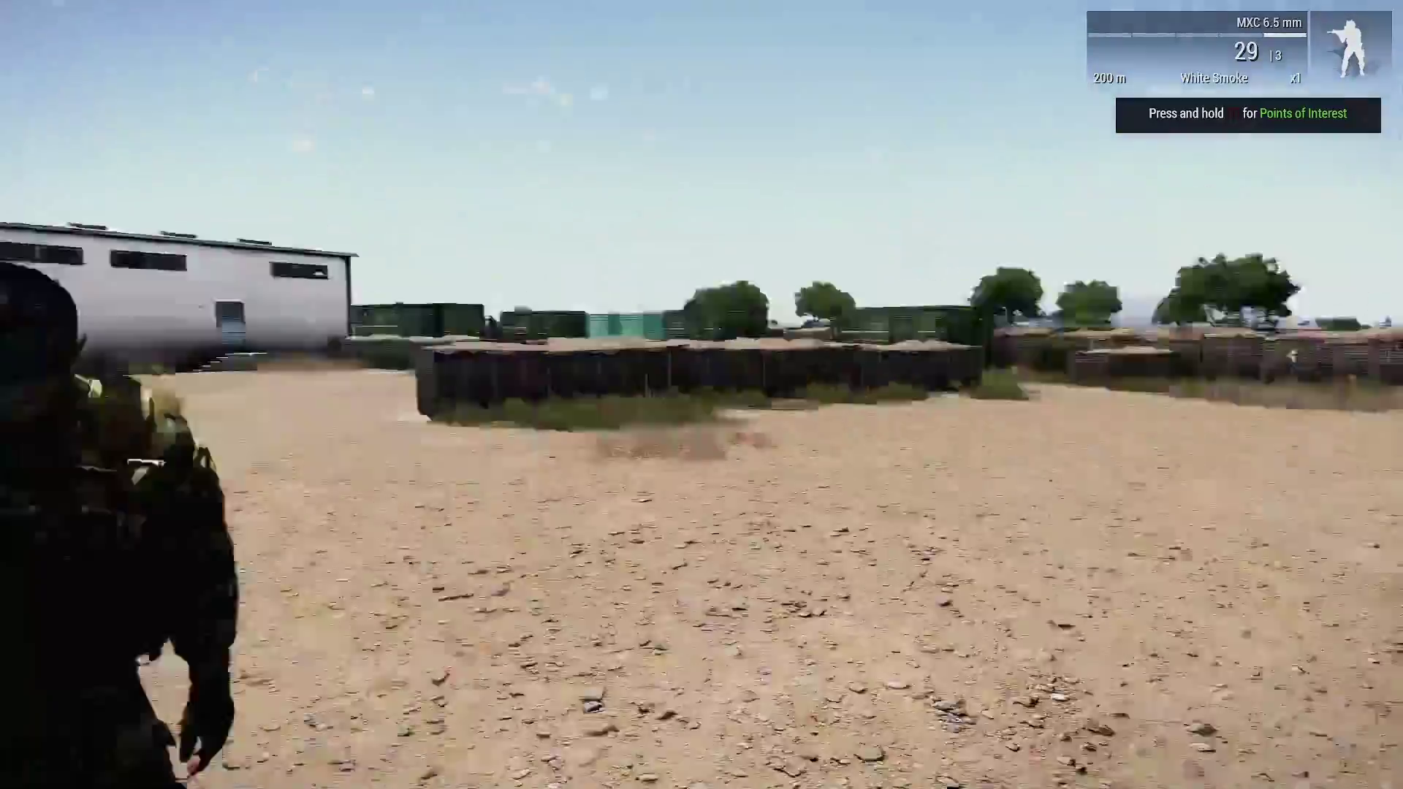
key(w)
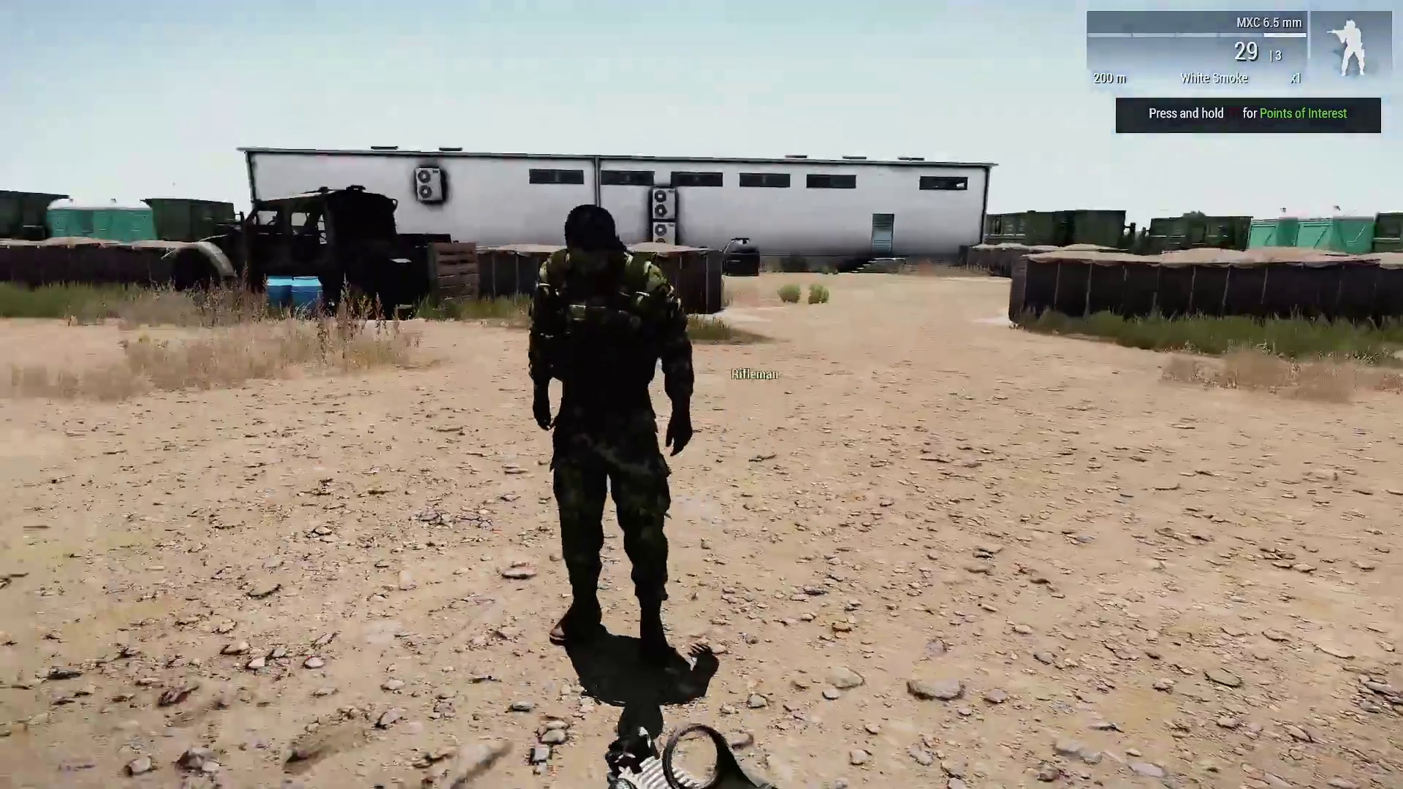
key(s)
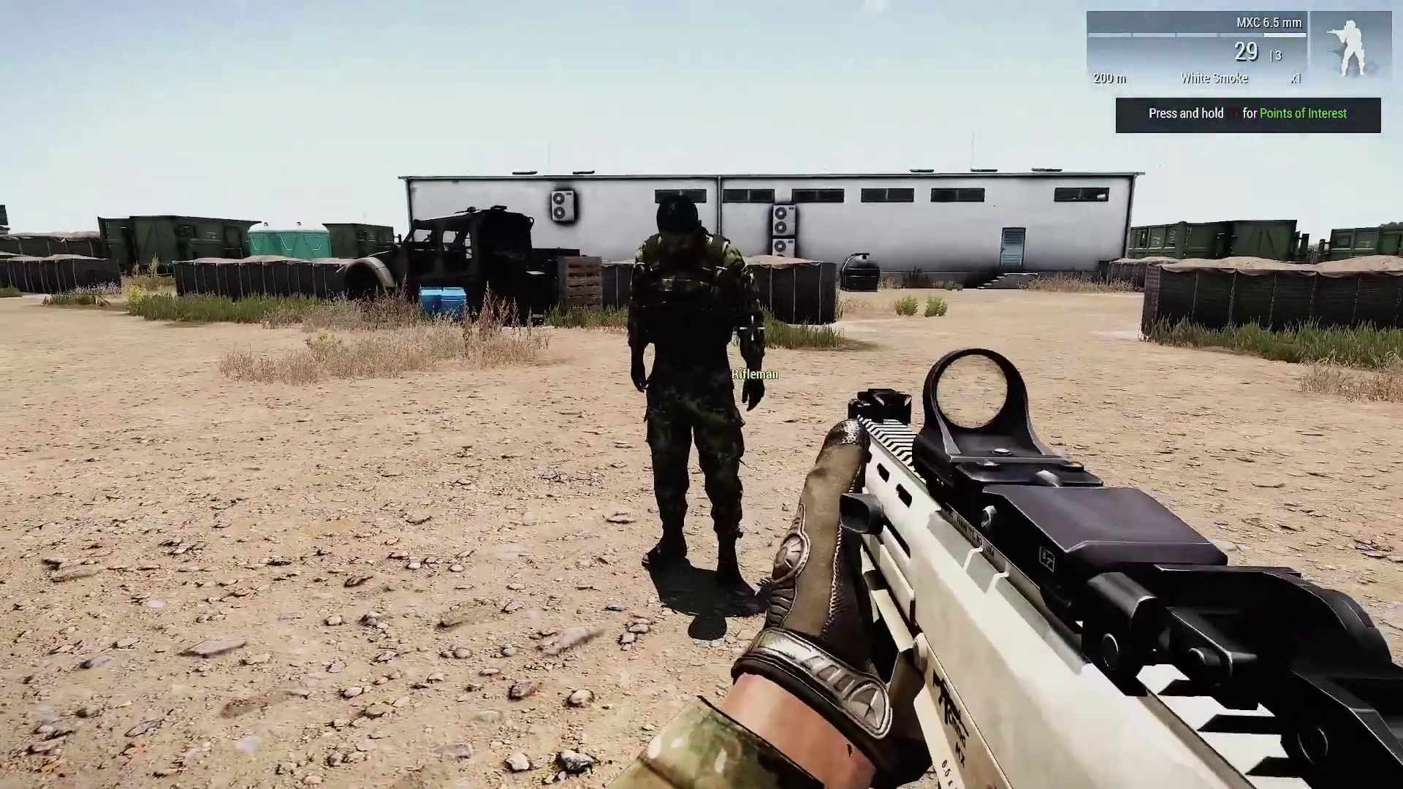